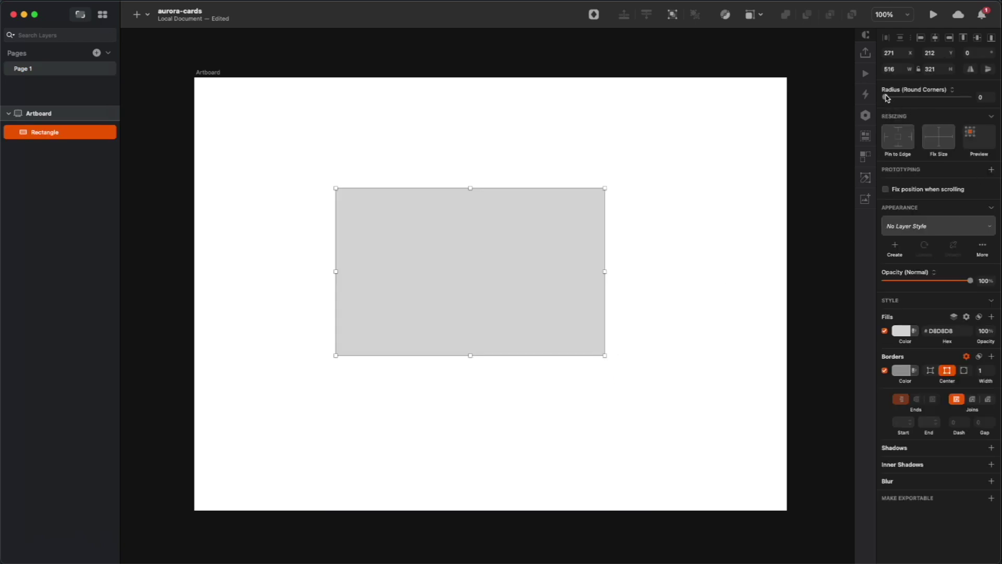
# Round the rectangle's corners to radius 28 with smooth corners
pyautogui.moveTo(887, 97); pyautogui.dragTo(919, 99)
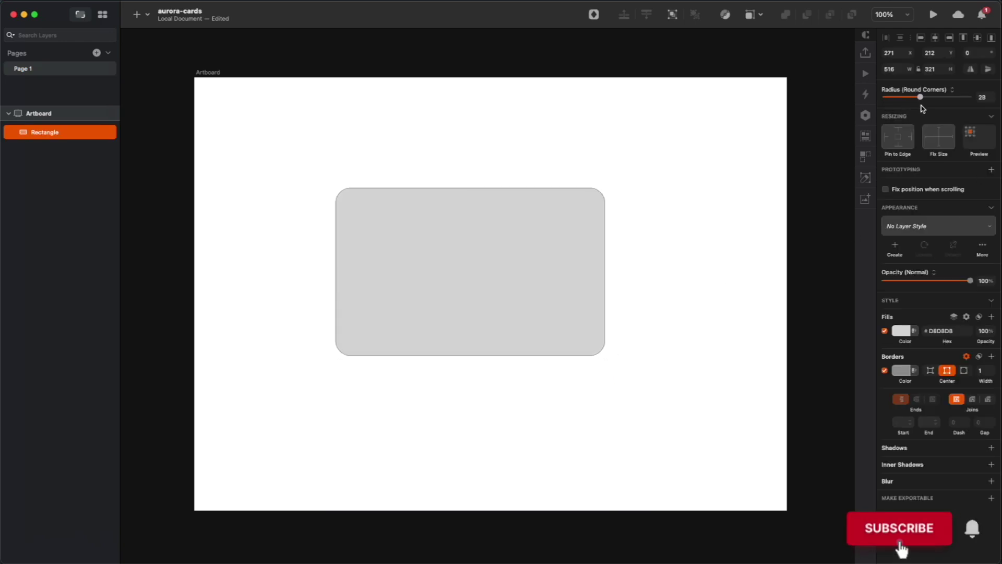
pyautogui.click(937, 91)
pyautogui.click(933, 99)
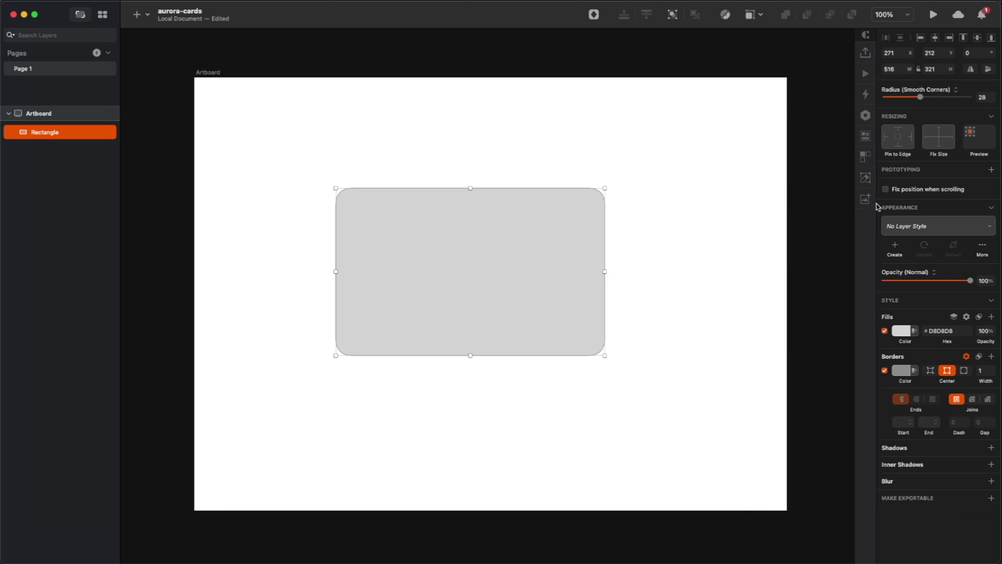
# Fill the rectangle with a radial gradient from blue at bottom-left to magenta at top-right
pyautogui.click(903, 330)
pyautogui.click(916, 352)
pyautogui.moveTo(469, 188); pyautogui.dragTo(604, 188)
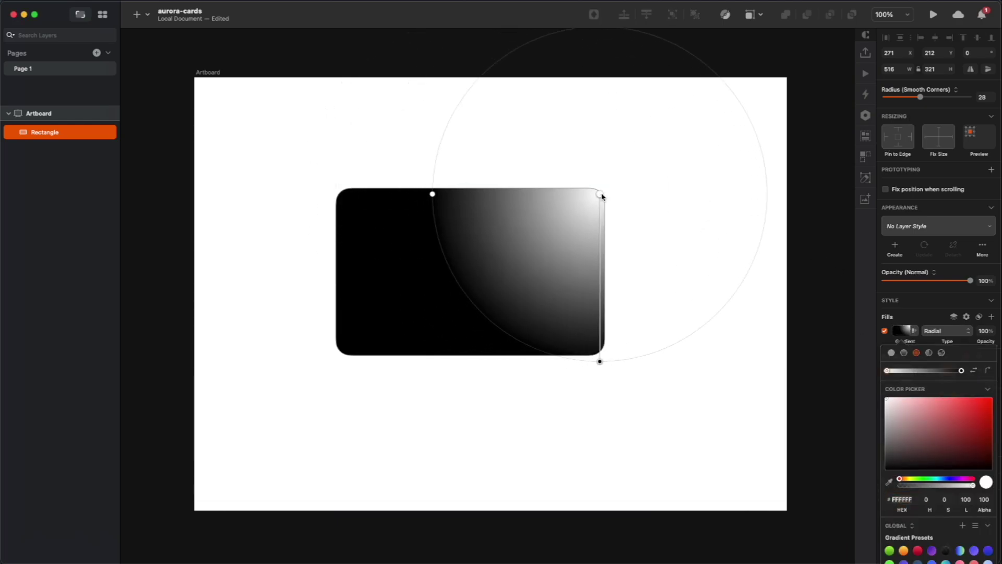
pyautogui.moveTo(604, 355); pyautogui.dragTo(339, 349)
pyautogui.click(947, 478)
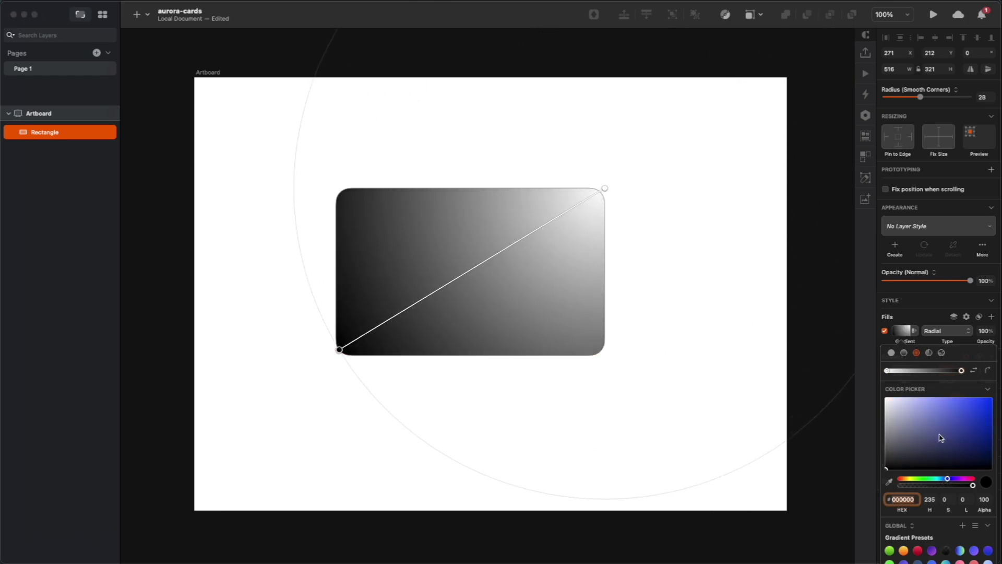
pyautogui.click(991, 397)
pyautogui.click(605, 188)
pyautogui.click(960, 479)
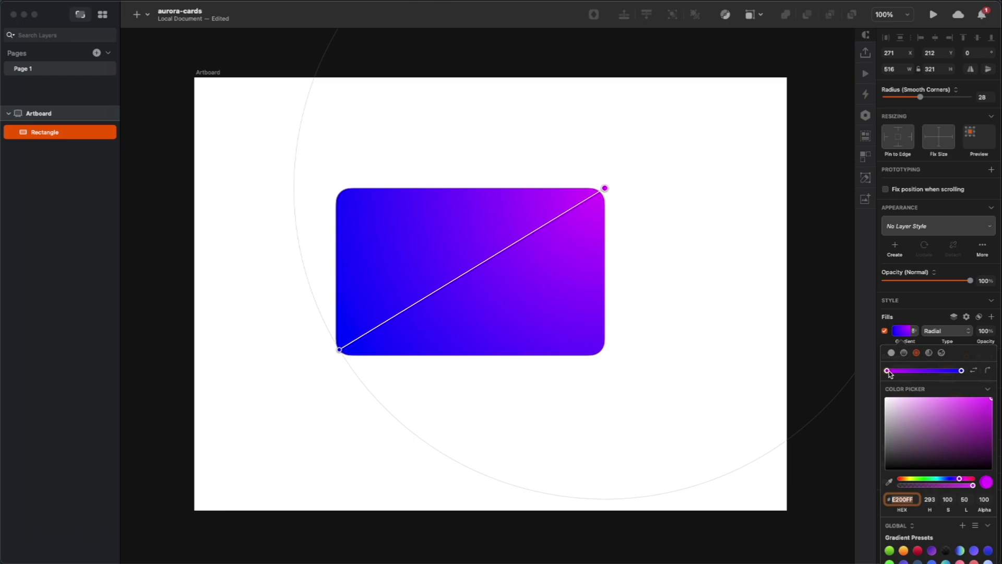
# Make the blue gradient stop fully transparent and set the magenta stop to 80 opacity
pyautogui.click(961, 370)
pyautogui.moveTo(972, 485); pyautogui.dragTo(846, 481)
pyautogui.click(546, 277)
pyautogui.click(906, 331)
pyautogui.click(983, 499)
pyautogui.write('80')
pyautogui.press('Return')
pyautogui.click(746, 483)
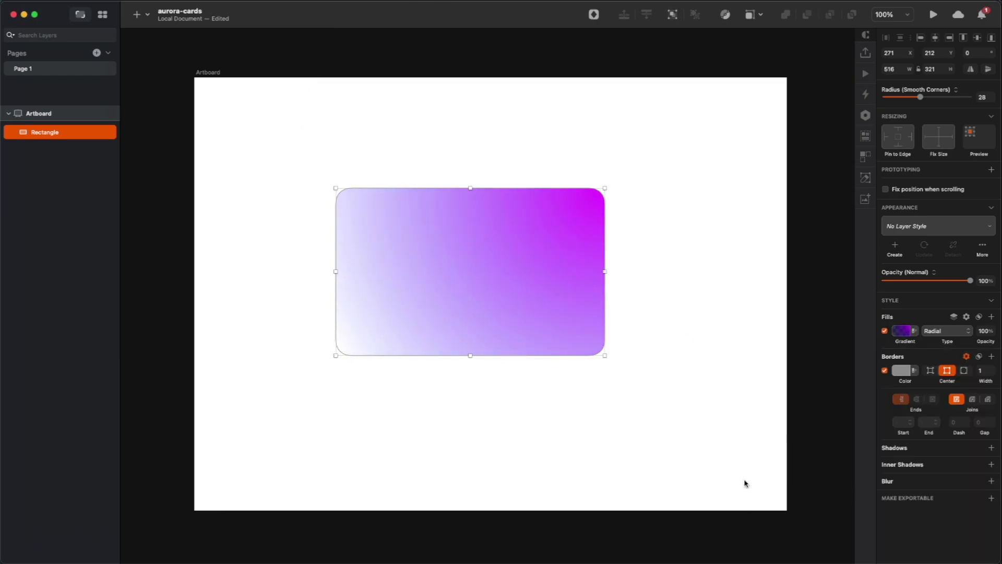
pyautogui.click(903, 370)
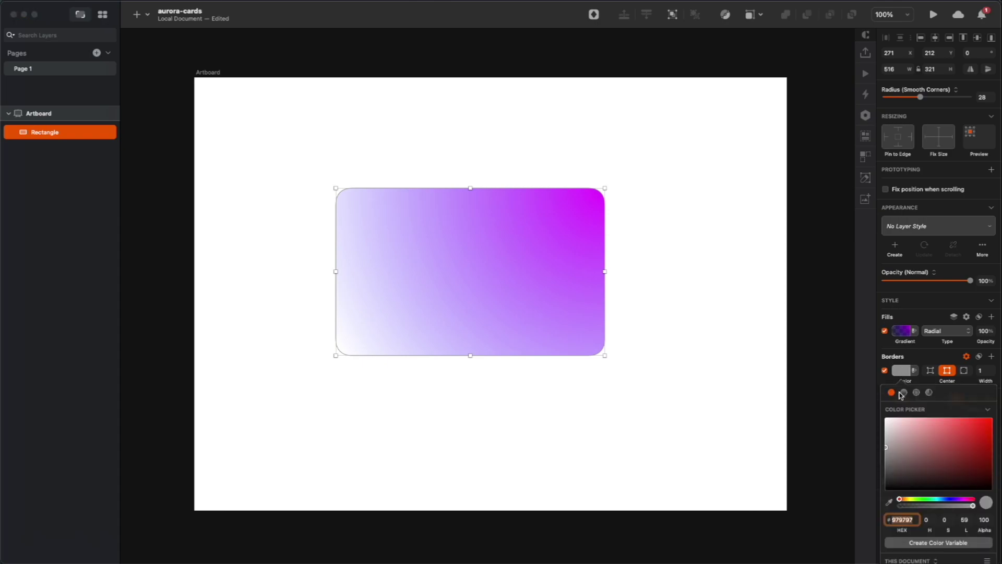
# Switch the border to a corner-to-corner linear gradient with a pure white stop
pyautogui.click(904, 392)
pyautogui.moveTo(470, 189); pyautogui.dragTo(339, 191)
pyautogui.moveTo(472, 358); pyautogui.dragTo(605, 356)
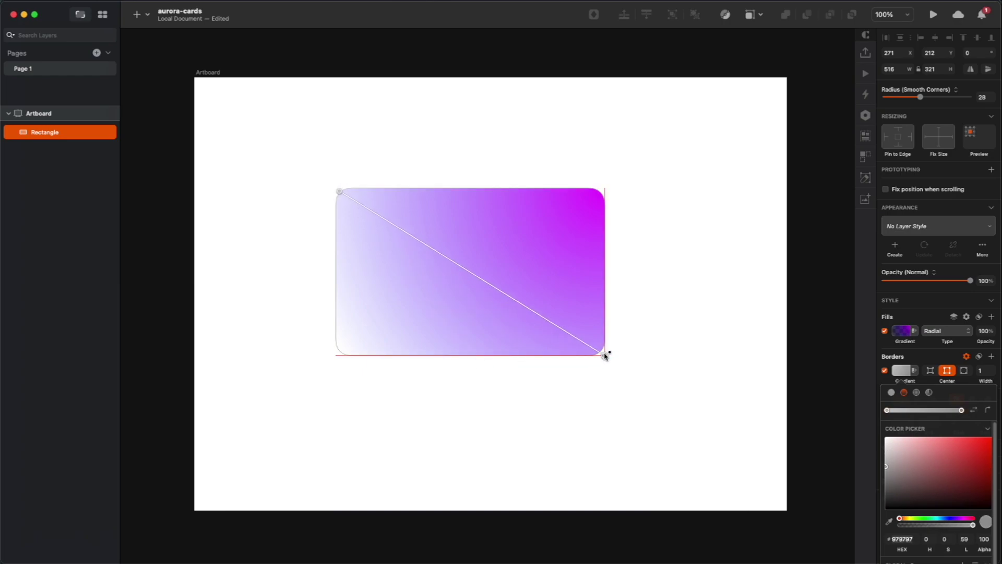
pyautogui.click(470, 272)
pyautogui.click(971, 544)
pyautogui.click(886, 453)
pyautogui.moveTo(932, 459); pyautogui.dragTo(874, 426)
# Set the white border stop's opacity to 0 so it fades to transparent
pyautogui.click(983, 543)
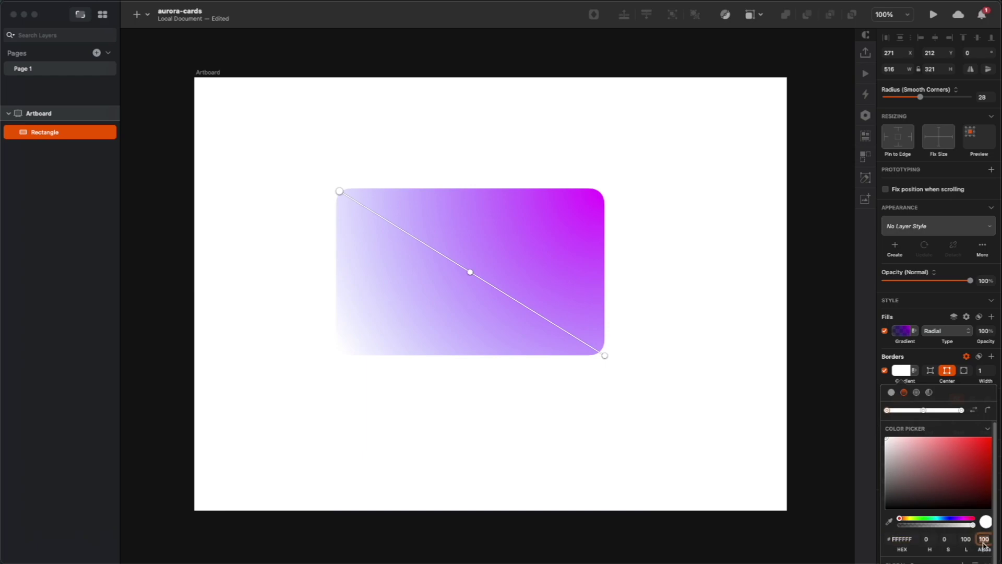
pyautogui.write('80')
pyautogui.press('Return')
pyautogui.press('super+z')
pyautogui.write('80')
pyautogui.press('Return')
pyautogui.press('super+z')
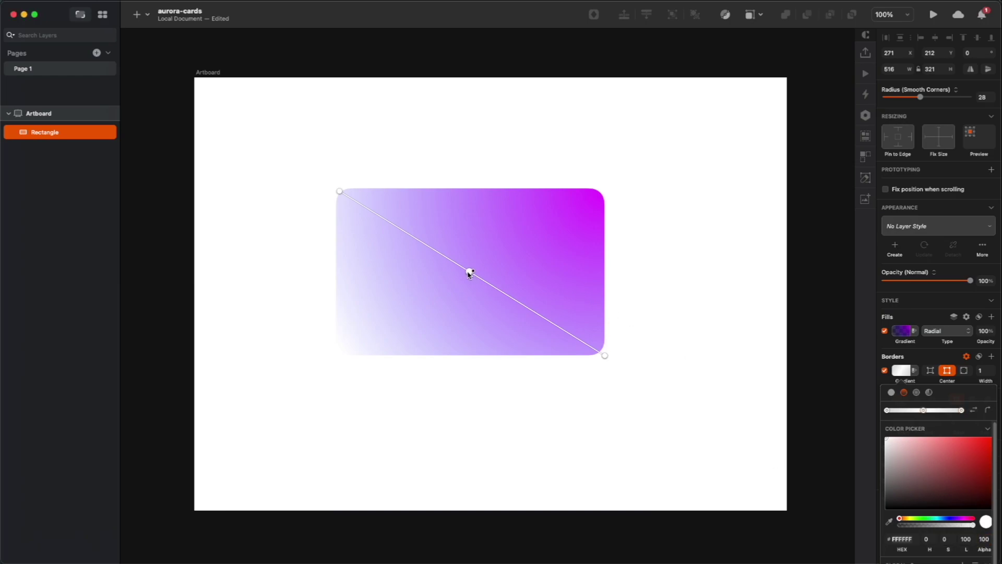
pyautogui.write('0')
pyautogui.press('Return')
# Place the border inside the card's edge and blend it in Overlay mode
pyautogui.click(931, 370)
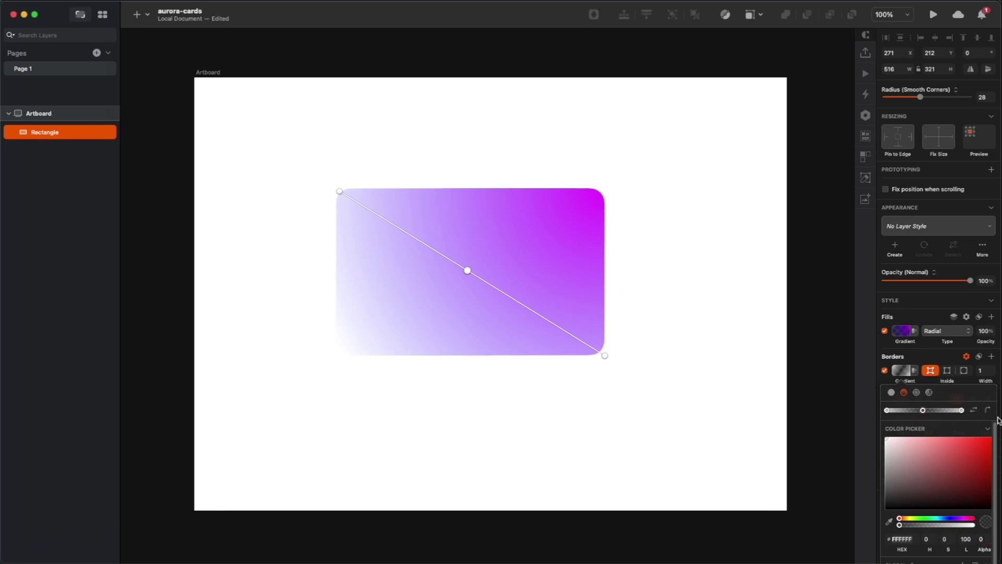
pyautogui.press('Escape')
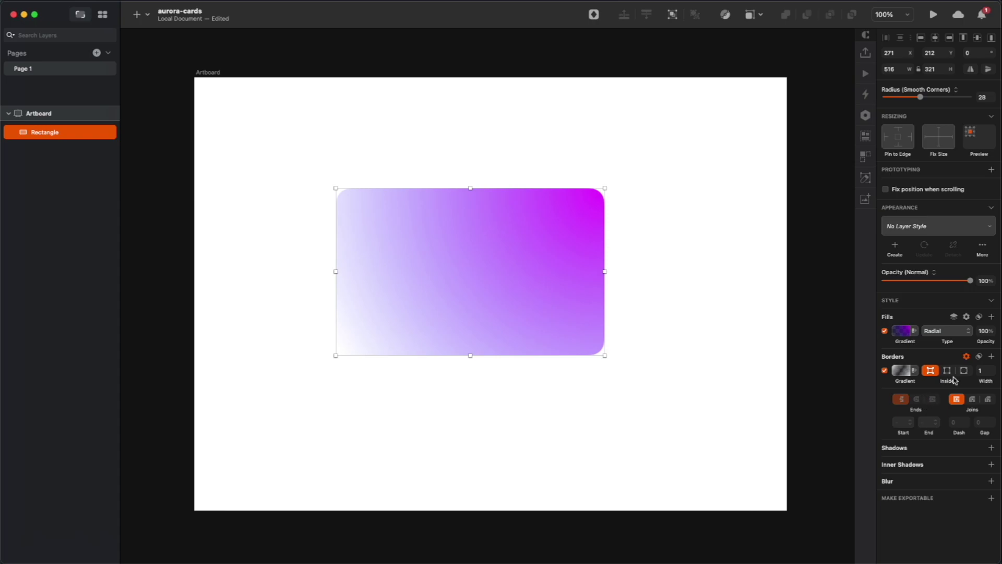
pyautogui.click(979, 357)
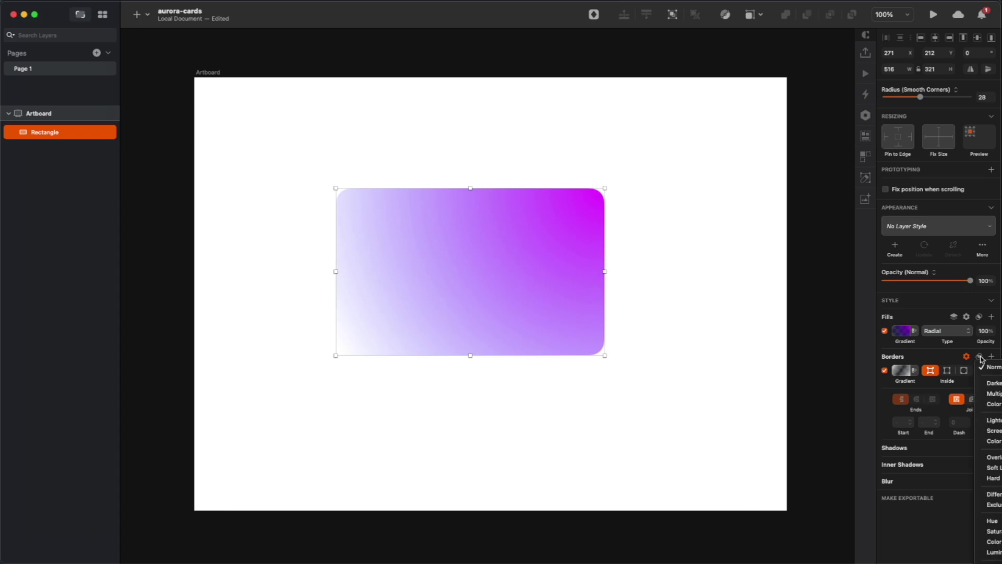
pyautogui.click(987, 458)
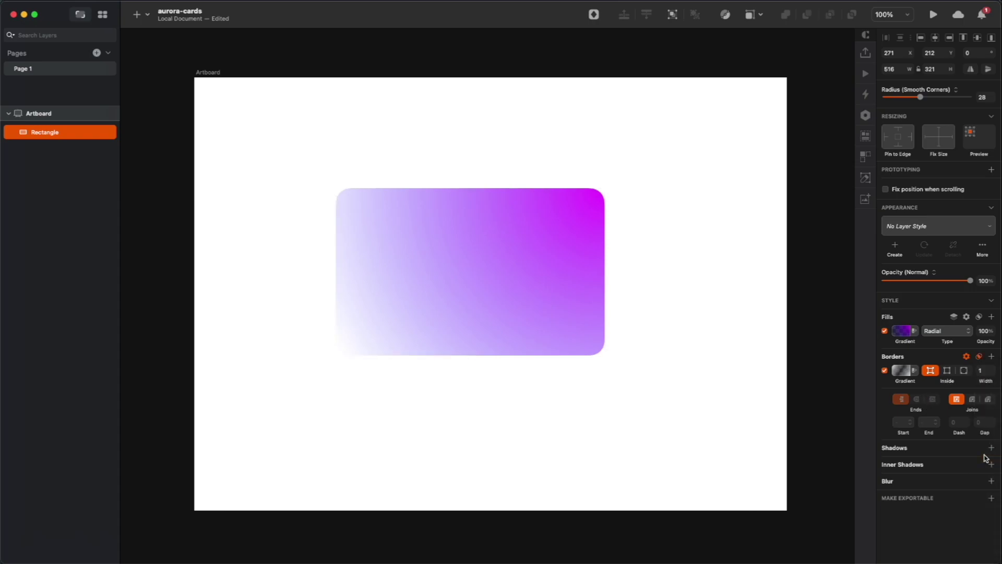
pyautogui.click(800, 427)
# Draw a rectangle over the whole artboard and fill it with the card's lavender DEDEF8
pyautogui.moveTo(459, 297); pyautogui.dragTo(463, 306)
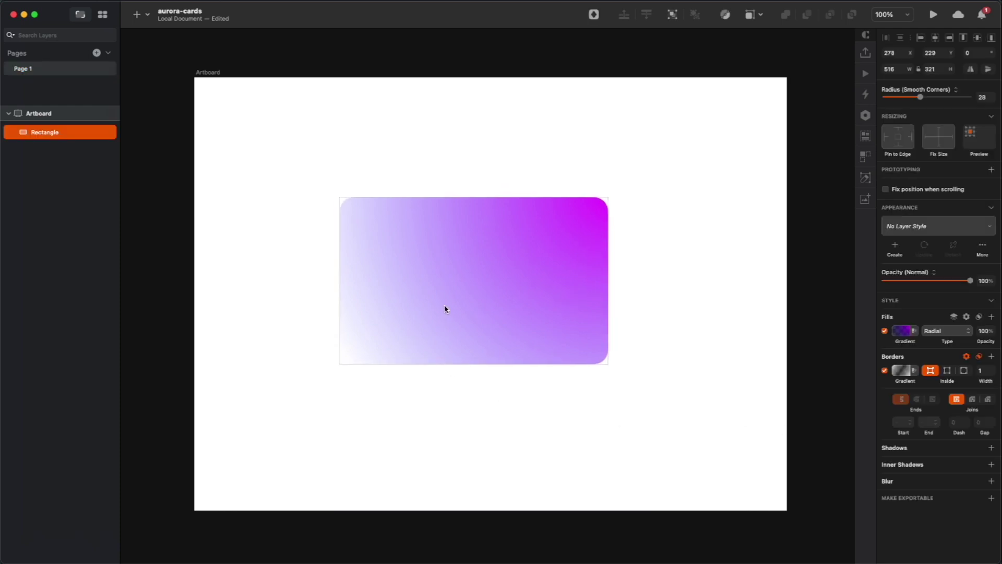
pyautogui.click(307, 196)
pyautogui.moveTo(196, 74)
pyautogui.mouseDown()
pyautogui.moveTo(293, 198)
pyautogui.moveTo(537, 459)
pyautogui.moveTo(796, 515)
pyautogui.mouseUp()
pyautogui.click(902, 256)
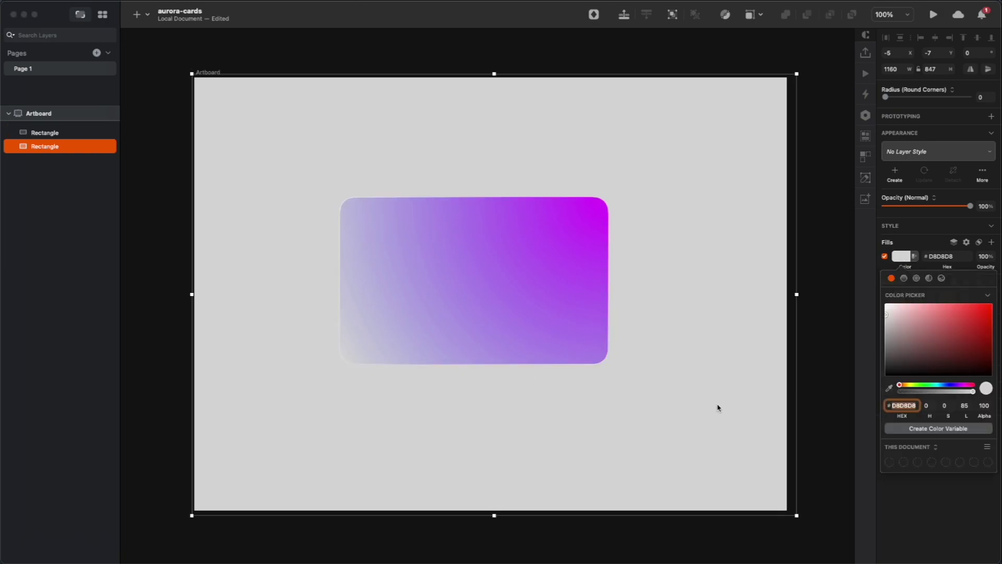
pyautogui.click(889, 388)
pyautogui.click(346, 324)
pyautogui.click(822, 292)
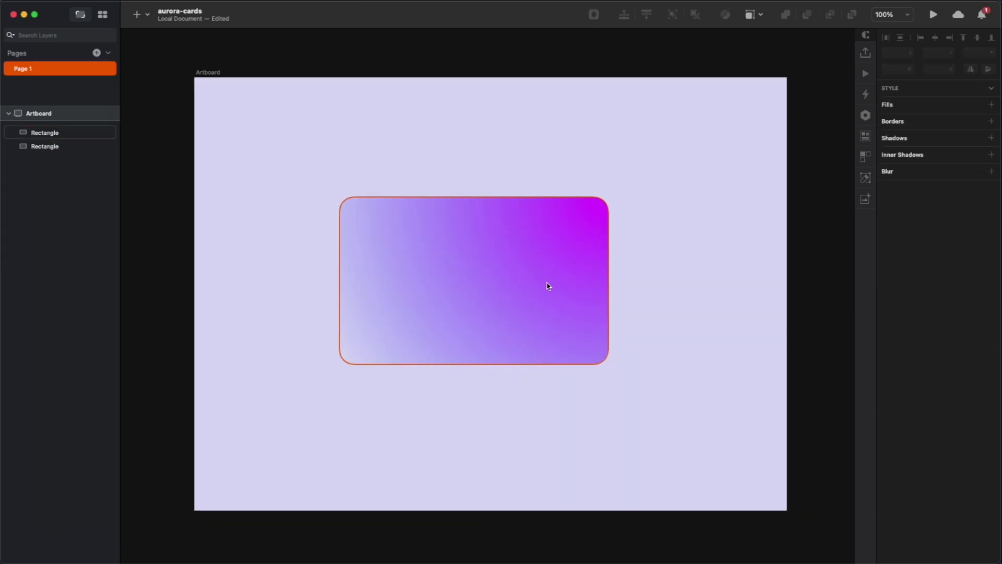
# Set the card's border width to 2
pyautogui.click(549, 287)
pyautogui.click(985, 370)
pyautogui.click(443, 325)
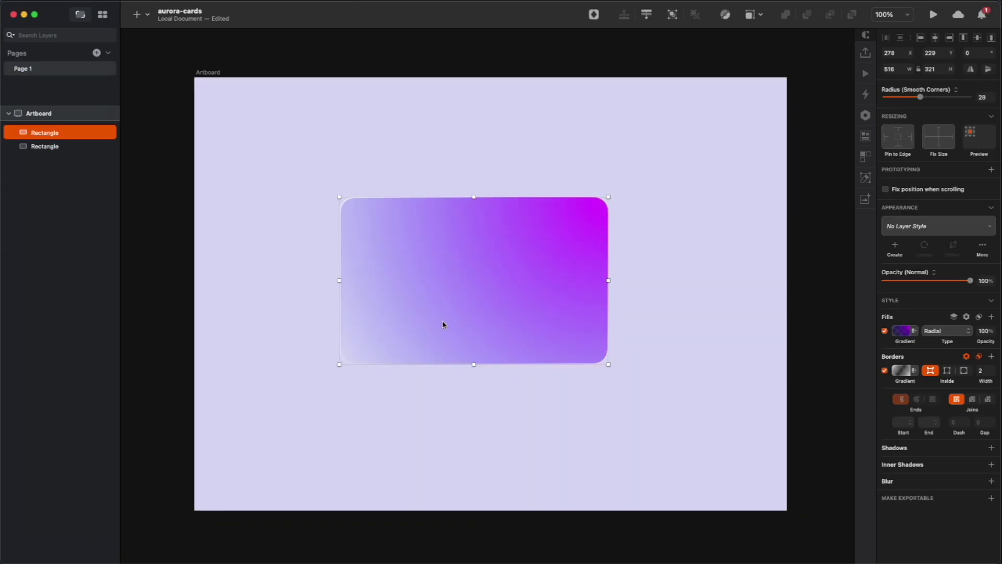
# Draw a closed, curved swoosh path sweeping across the card with the Vector tool
pyautogui.press('v')
pyautogui.click(593, 197)
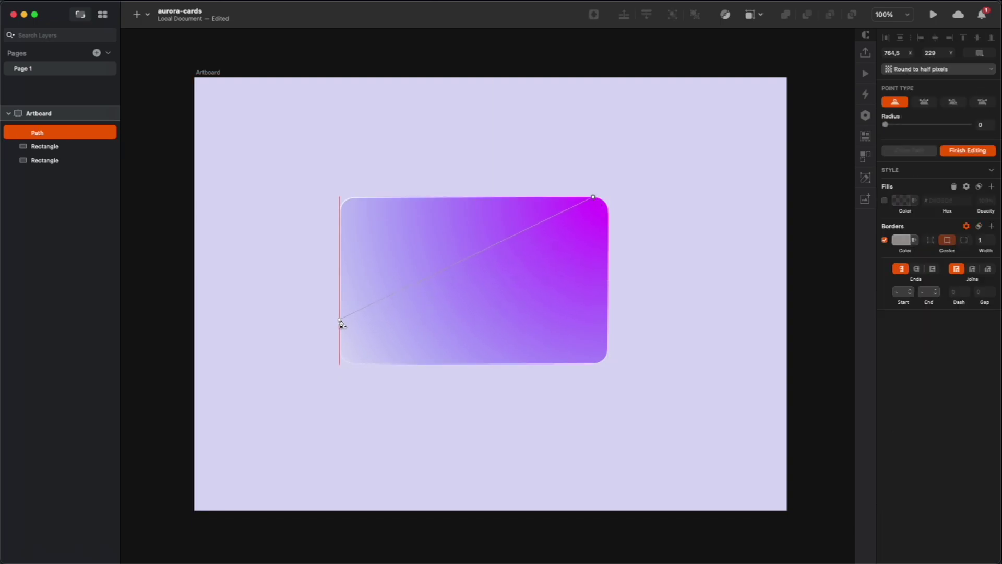
pyautogui.moveTo(340, 321); pyautogui.dragTo(320, 393)
pyautogui.click(385, 364)
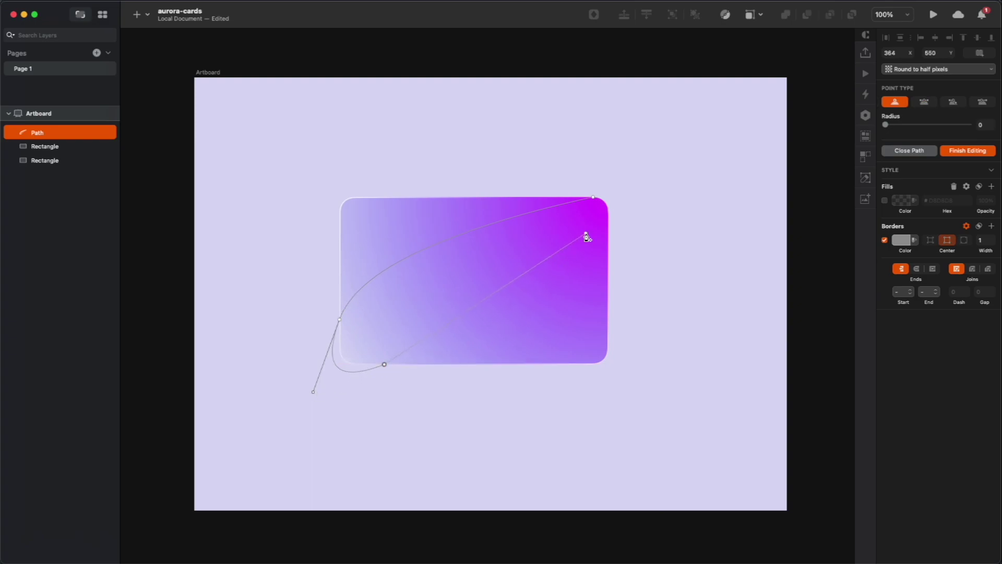
pyautogui.moveTo(608, 226); pyautogui.dragTo(719, 226)
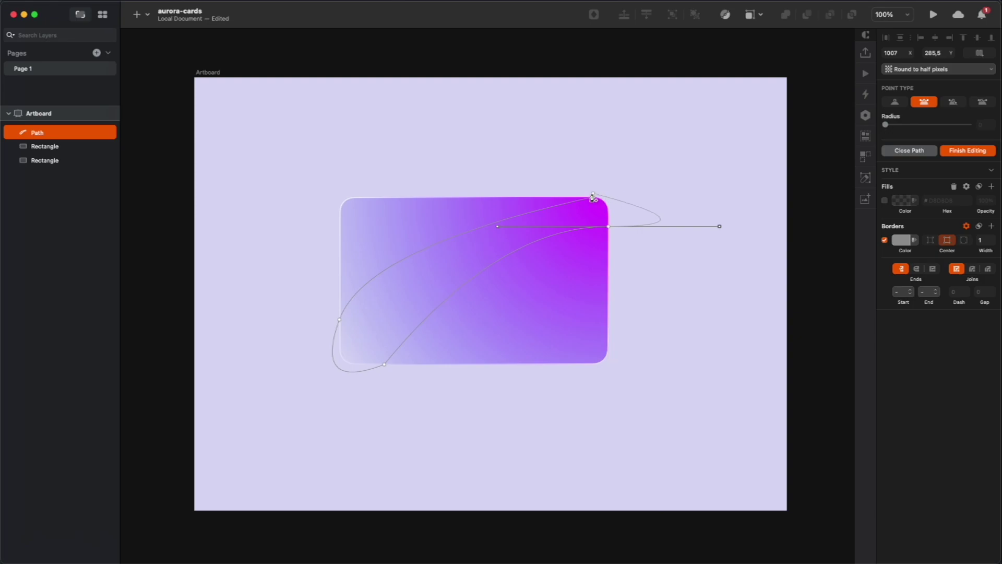
pyautogui.click(593, 196)
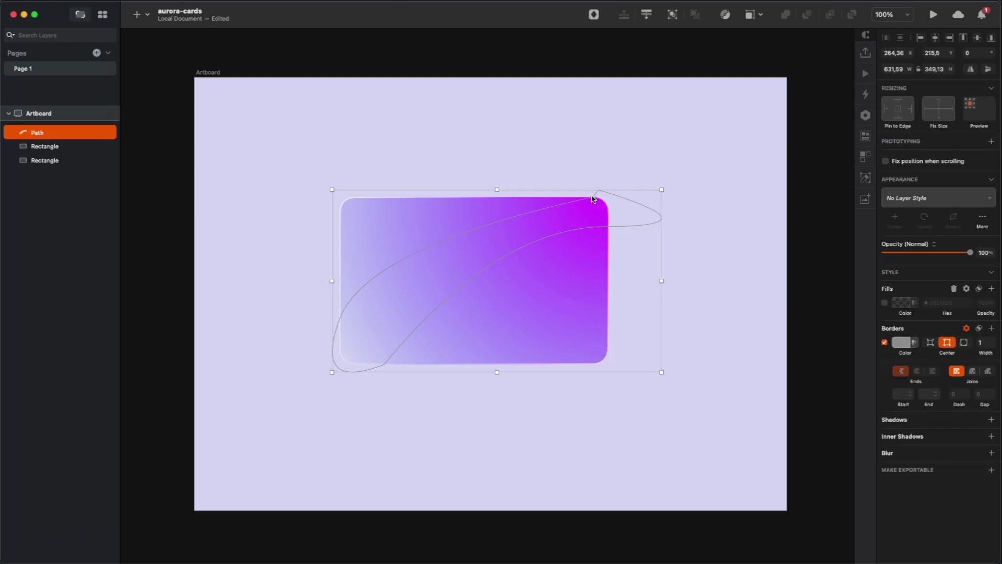
# Remove the swoosh's border and fill it with a blue-purple linear gradient toward its tip
pyautogui.click(884, 342)
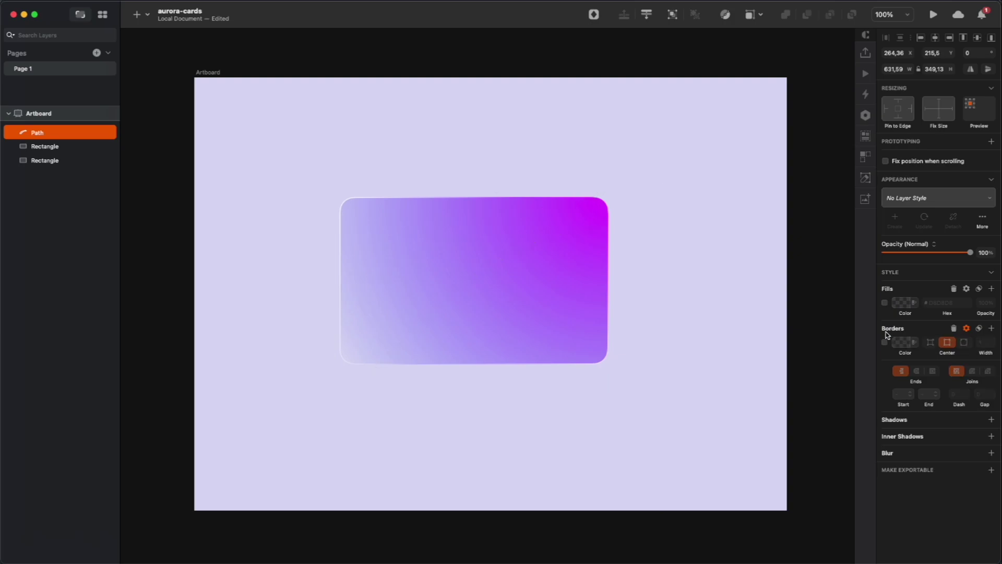
pyautogui.click(884, 303)
pyautogui.click(901, 302)
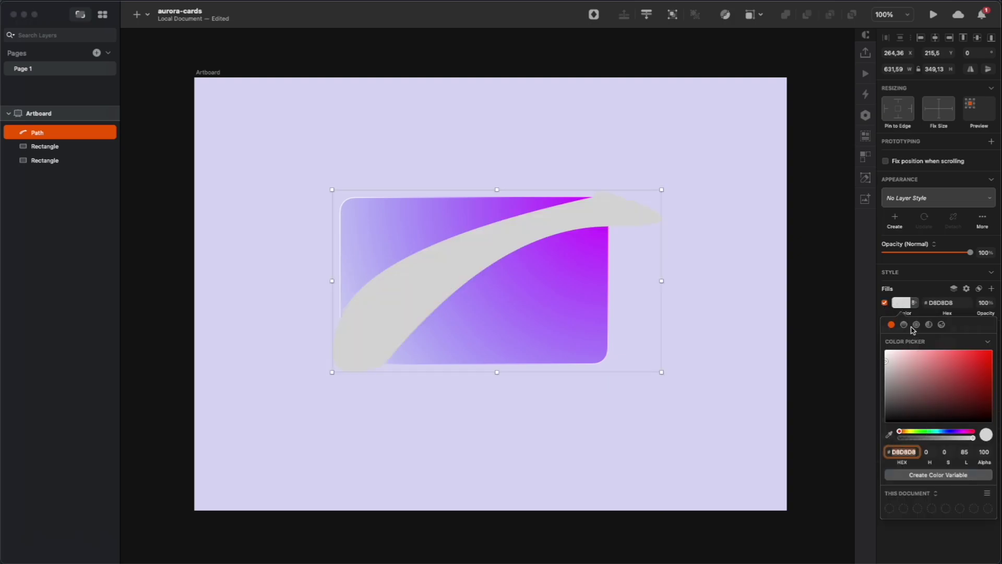
pyautogui.click(903, 324)
pyautogui.click(904, 536)
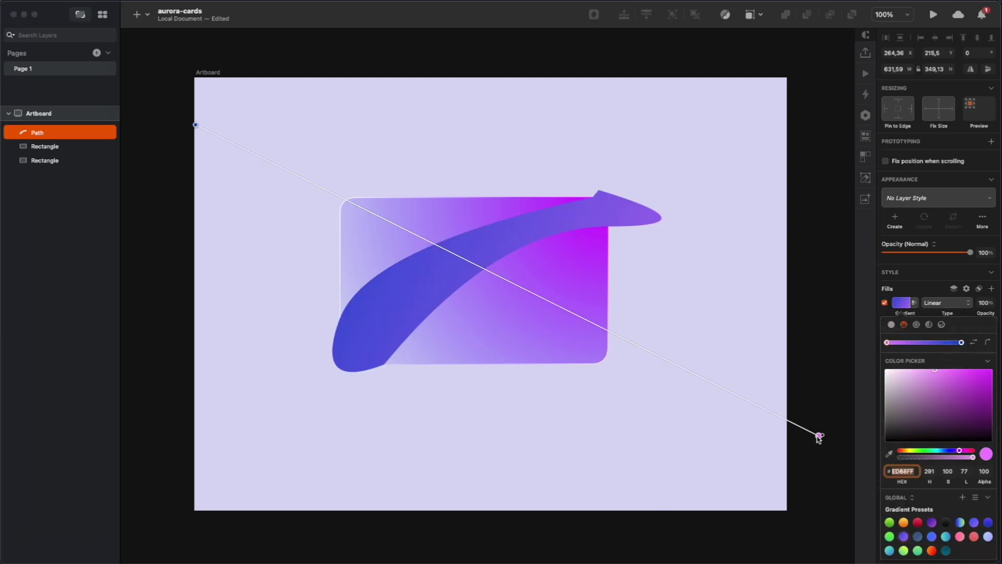
pyautogui.moveTo(819, 436); pyautogui.dragTo(641, 224)
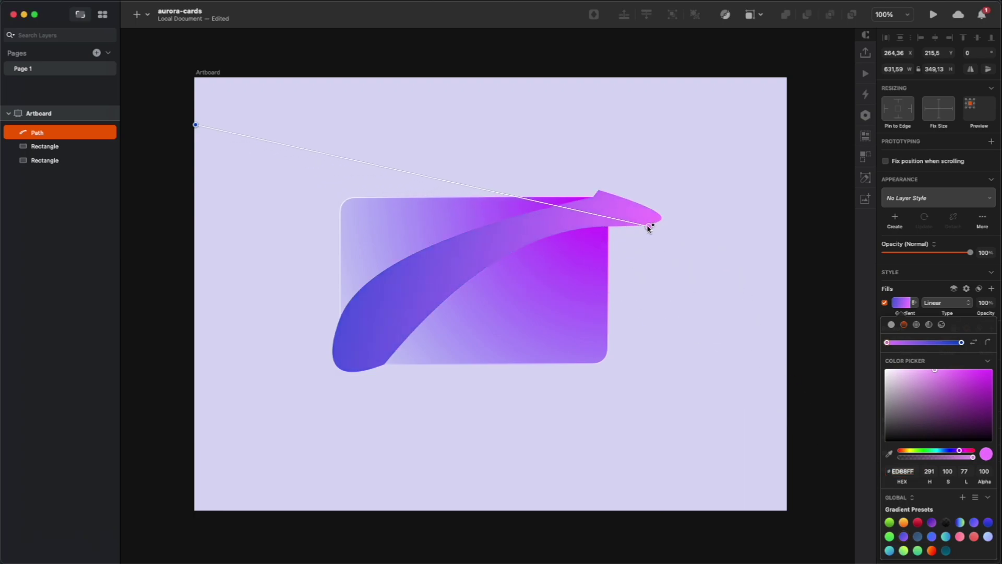
pyautogui.moveTo(195, 124); pyautogui.dragTo(332, 359)
pyautogui.click(824, 475)
pyautogui.click(498, 287)
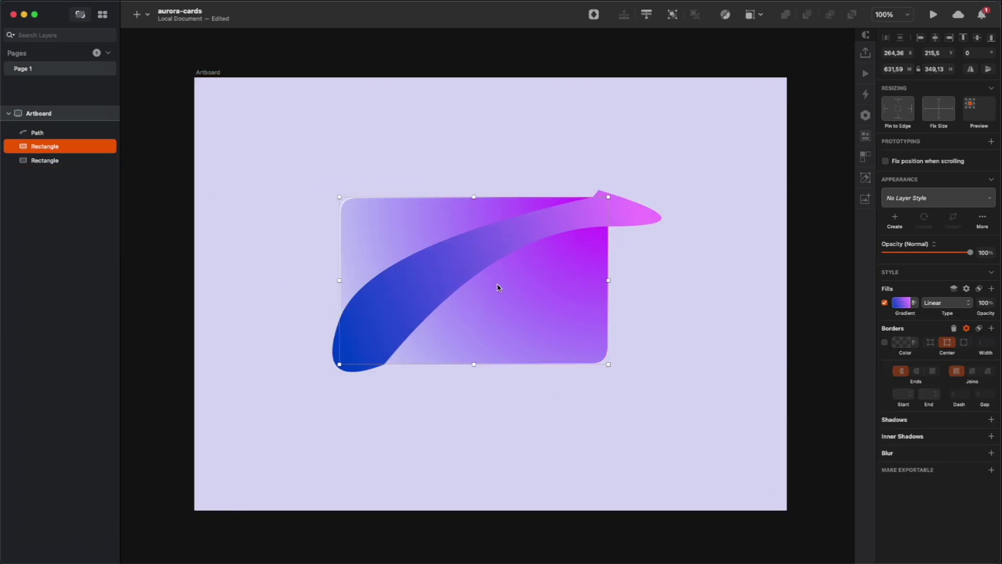
# Duplicate the card rectangle and use the copy to mask the swoosh
pyautogui.press('super+d')
pyautogui.keyDown('shift'); pyautogui.click(45, 137); pyautogui.keyUp('shift')
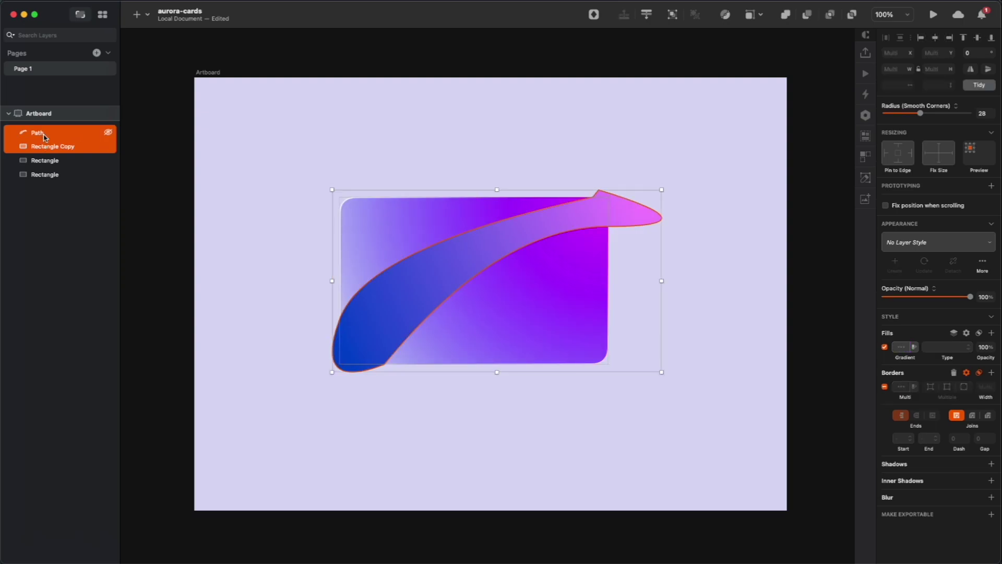
pyautogui.click(763, 17)
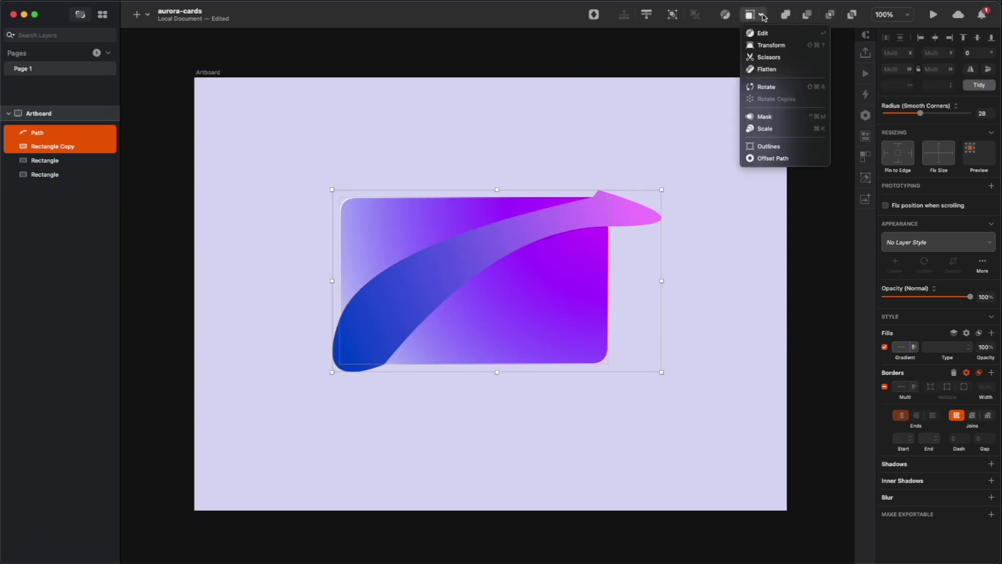
pyautogui.click(772, 117)
pyautogui.click(108, 132)
pyautogui.click(14, 132)
pyautogui.keyDown('shift'); pyautogui.click(42, 160); pyautogui.keyUp('shift')
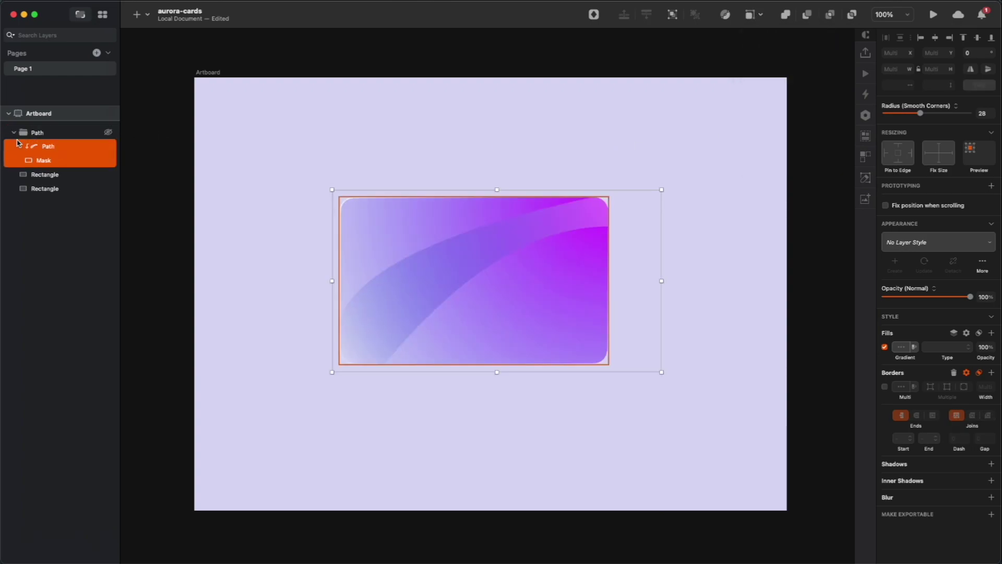
pyautogui.click(42, 174)
pyautogui.click(42, 146)
# Give the colour blob a Gaussian blur of 24 and deepen one gradient stop to magenta
pyautogui.click(991, 452)
pyautogui.moveTo(906, 471); pyautogui.dragTo(912, 471)
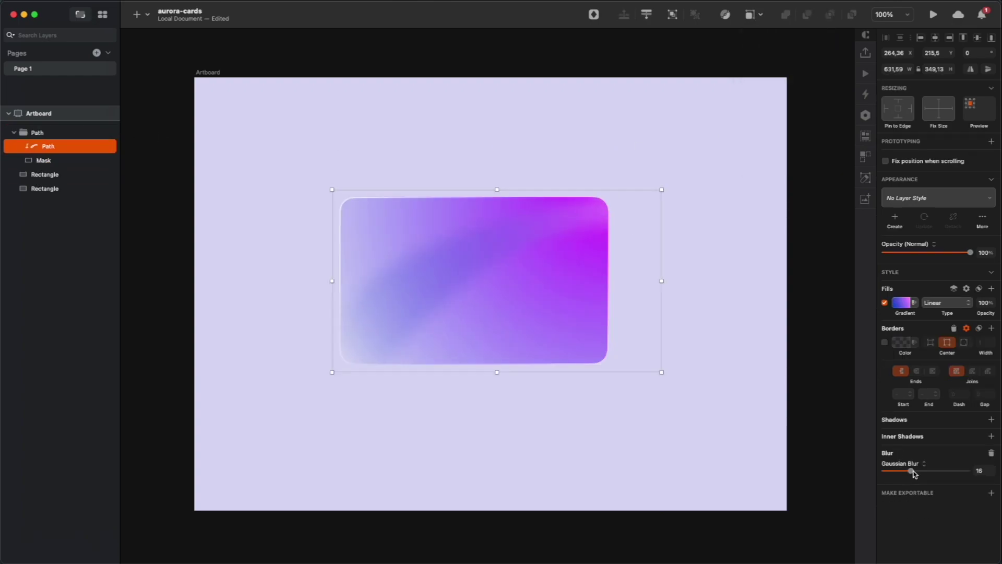
pyautogui.click(979, 288)
pyautogui.click(996, 389)
pyautogui.moveTo(969, 387)
pyautogui.mouseDown()
pyautogui.moveTo(968, 404)
pyautogui.moveTo(969, 392)
pyautogui.mouseUp()
pyautogui.click(528, 308)
pyautogui.moveTo(912, 471); pyautogui.dragTo(923, 471)
# Enlarge the blob to 740×540 and add a duplicate enlarged to 832×686, shifted down-right
pyautogui.moveTo(438, 309); pyautogui.dragTo(394, 311)
pyautogui.moveTo(655, 380); pyautogui.dragTo(683, 456)
pyautogui.moveTo(457, 296); pyautogui.dragTo(436, 295)
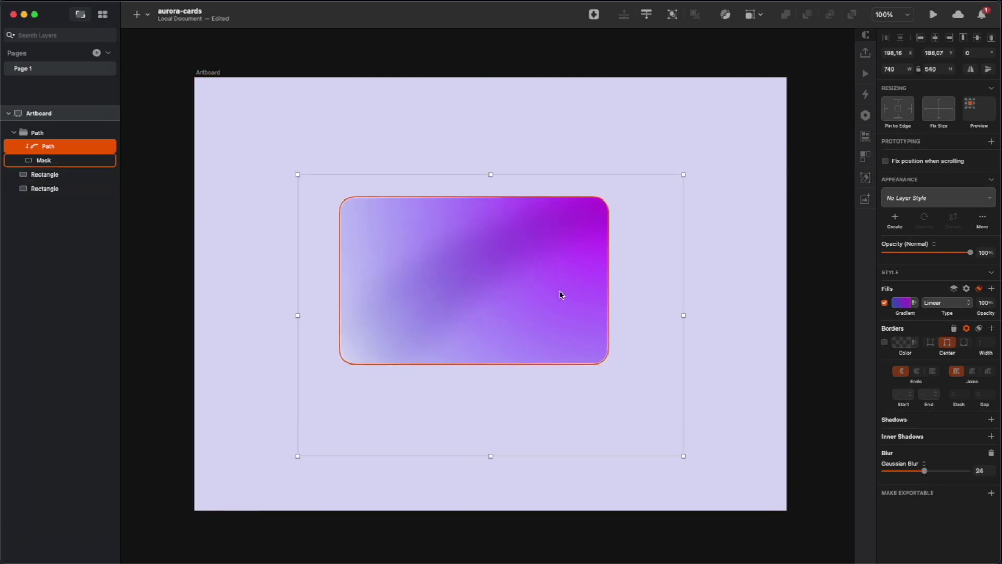
pyautogui.press('super+d')
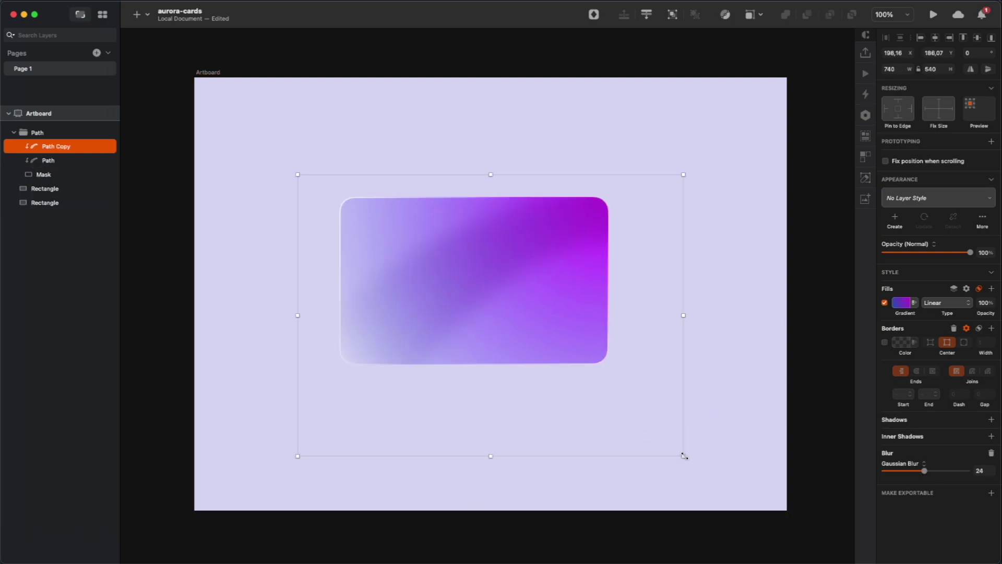
pyautogui.moveTo(683, 456); pyautogui.dragTo(723, 509)
pyautogui.moveTo(441, 283); pyautogui.dragTo(445, 298)
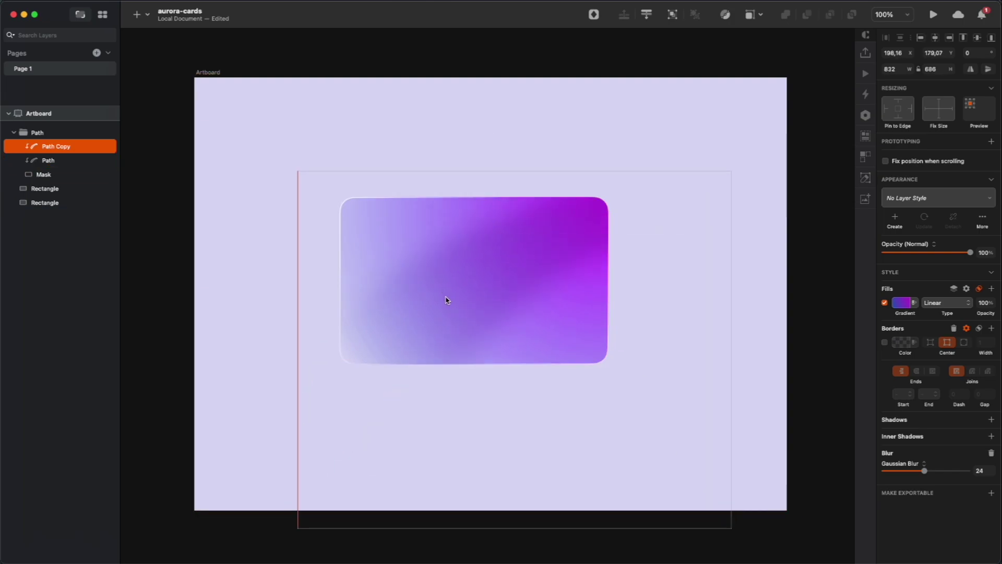
pyautogui.click(414, 62)
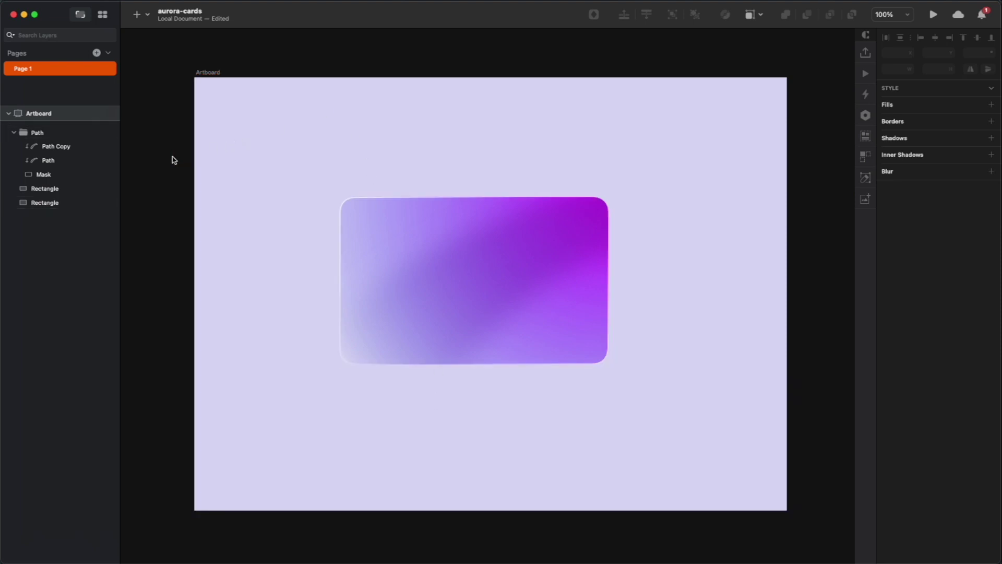
# Cover the card with a borderless rectangle filled by a tiled image pattern at 56% size
pyautogui.press('r')
pyautogui.moveTo(338, 196); pyautogui.dragTo(610, 365)
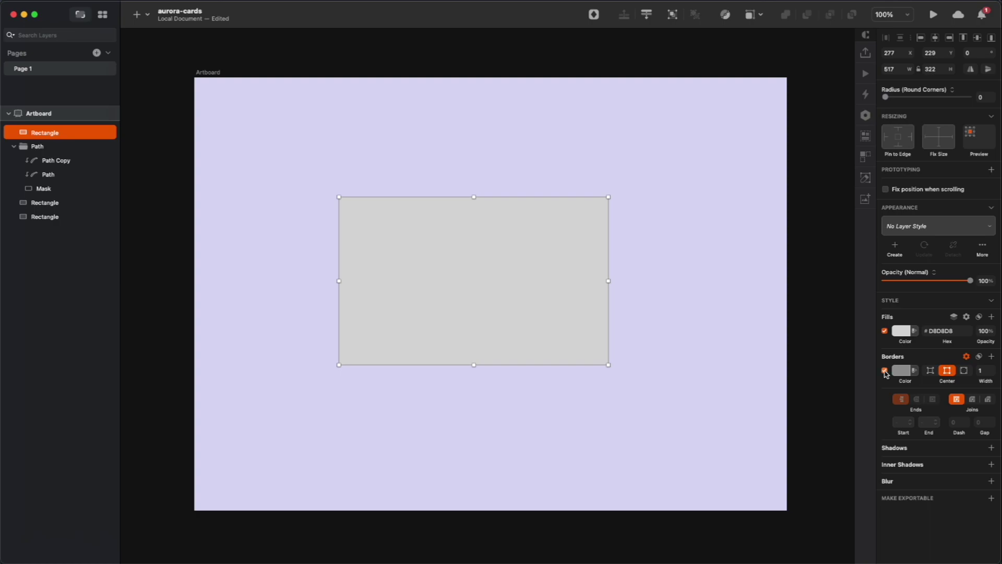
pyautogui.click(884, 370)
pyautogui.click(908, 331)
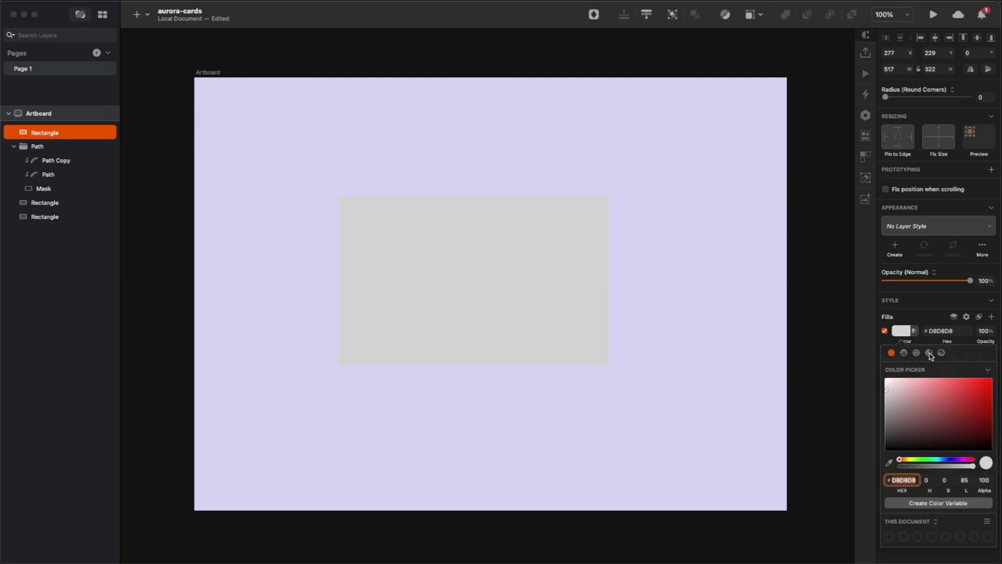
pyautogui.click(941, 353)
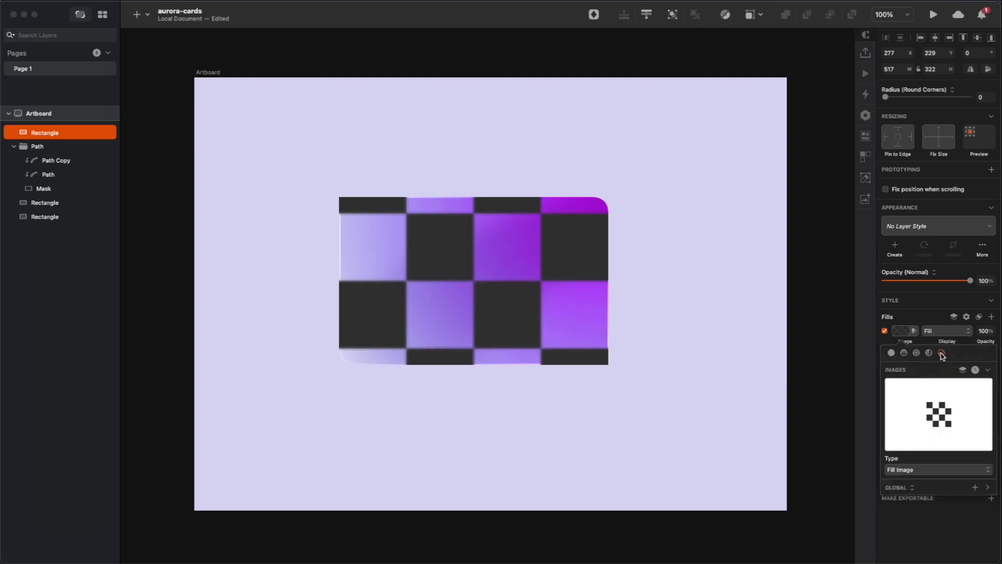
pyautogui.click(920, 472)
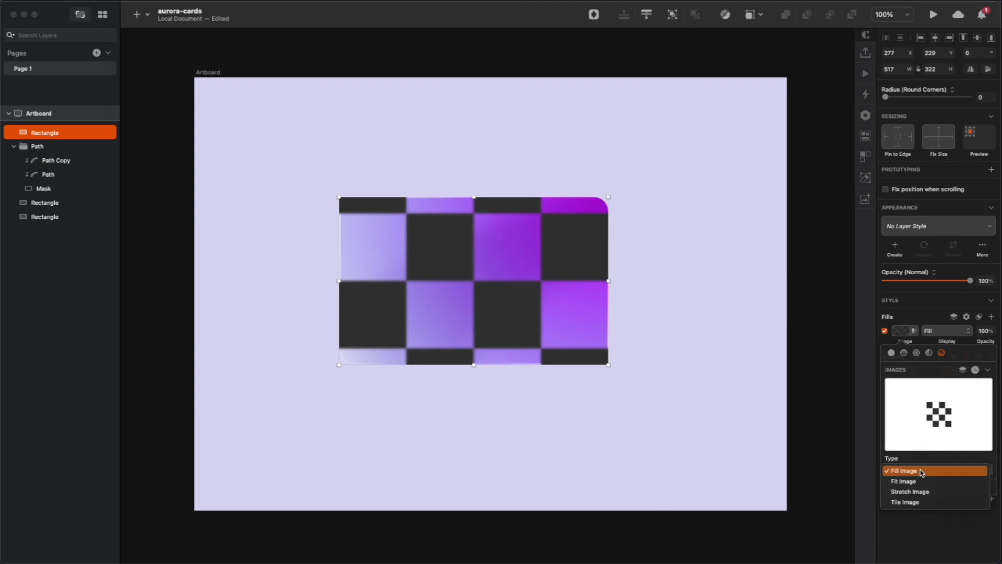
pyautogui.click(922, 501)
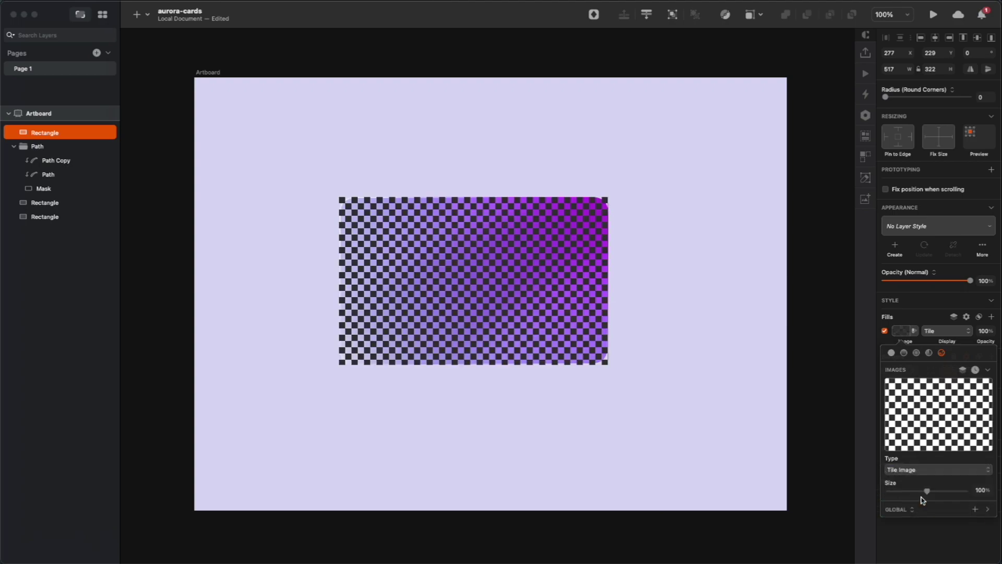
pyautogui.moveTo(927, 491); pyautogui.dragTo(890, 491)
pyautogui.click(979, 316)
# Blend the texture fill in a lightening mode at 20% opacity
pyautogui.click(979, 317)
pyautogui.click(989, 417)
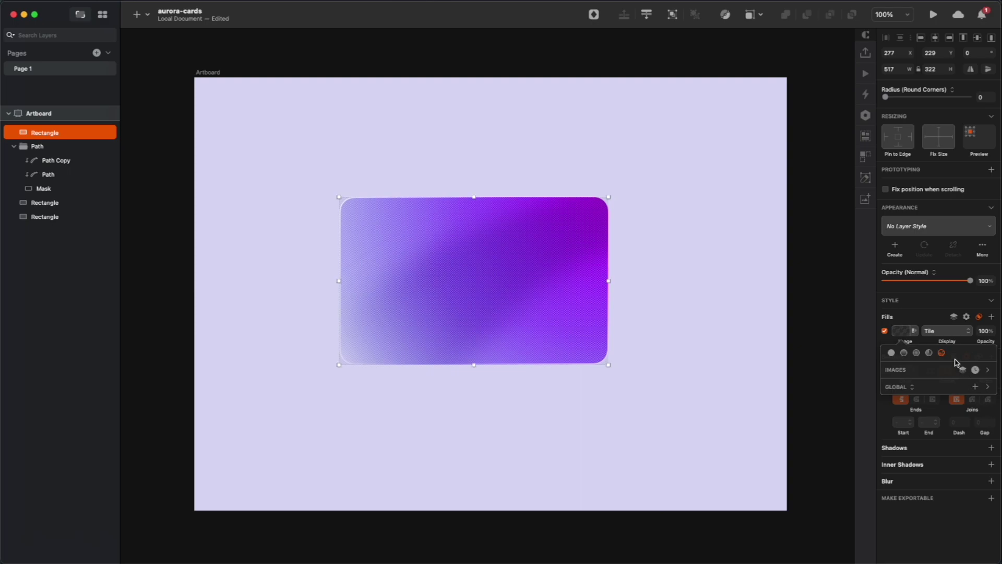
pyautogui.click(984, 330)
pyautogui.write('20')
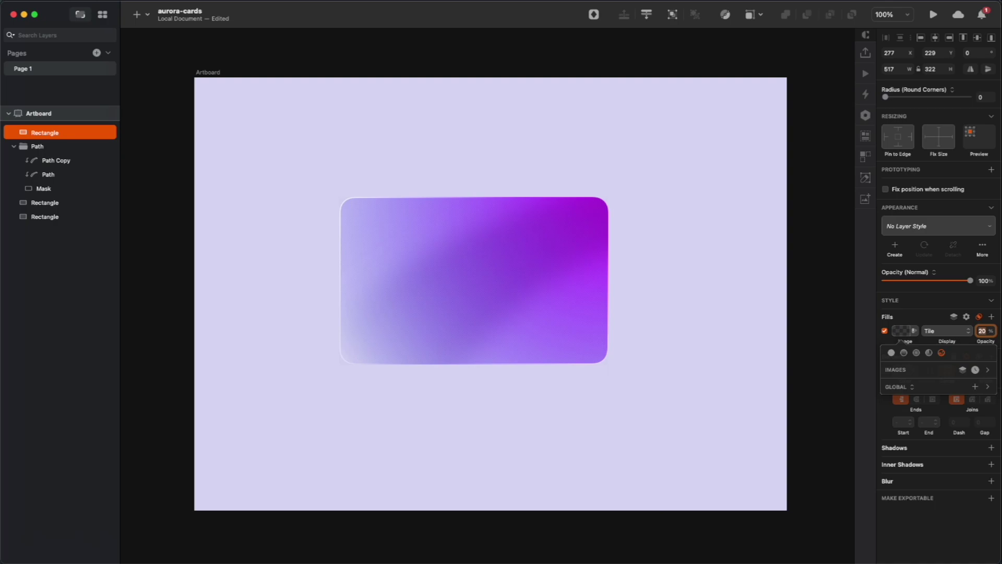
pyautogui.click(760, 369)
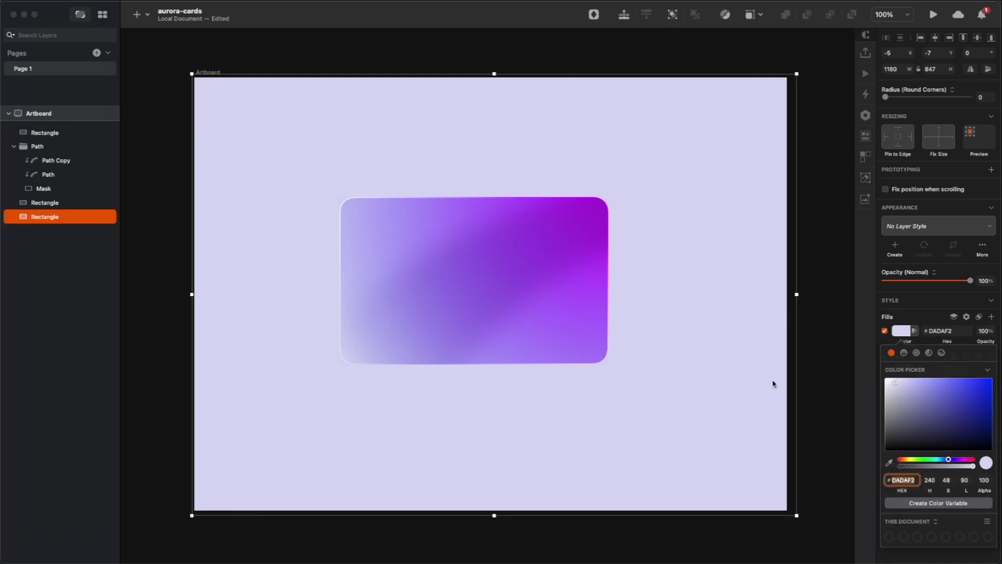
pyautogui.click(792, 391)
pyautogui.click(549, 296)
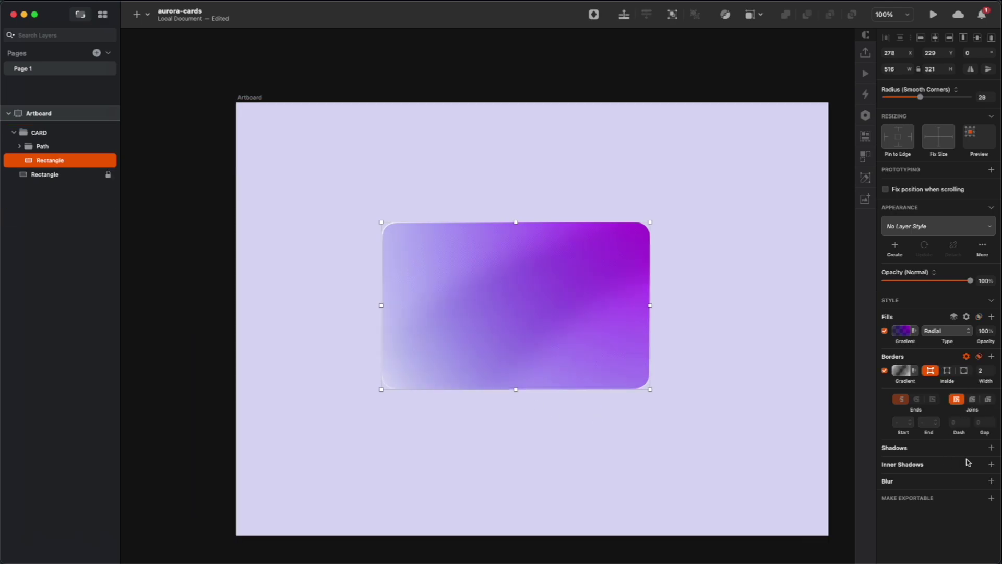
# Add a faint bluish drop shadow to the card, offset X 20, Y 70, blur 200
pyautogui.click(992, 448)
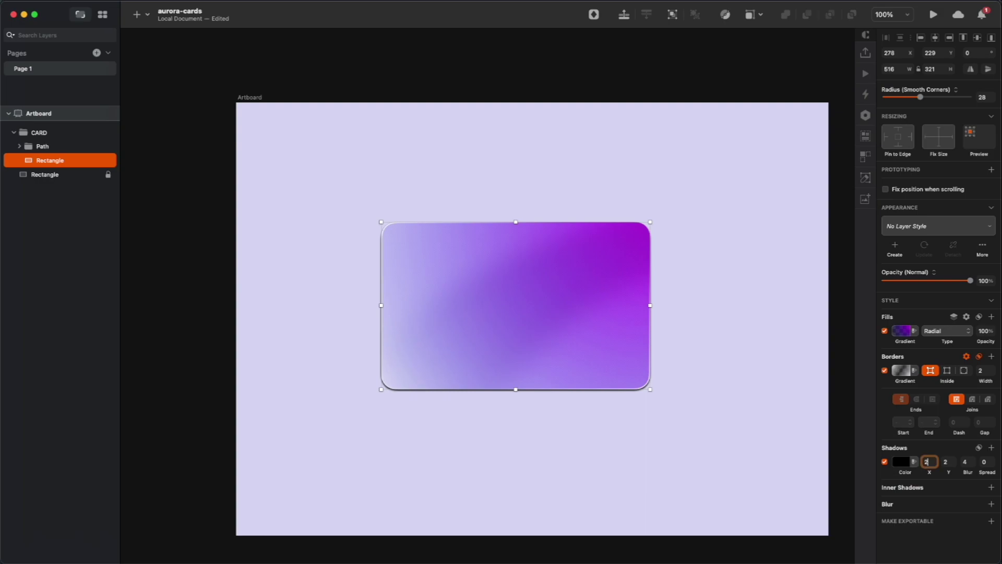
pyautogui.click(901, 461)
pyautogui.click(921, 547)
pyautogui.click(945, 540)
pyautogui.click(947, 499)
pyautogui.press('Escape')
pyautogui.click(979, 449)
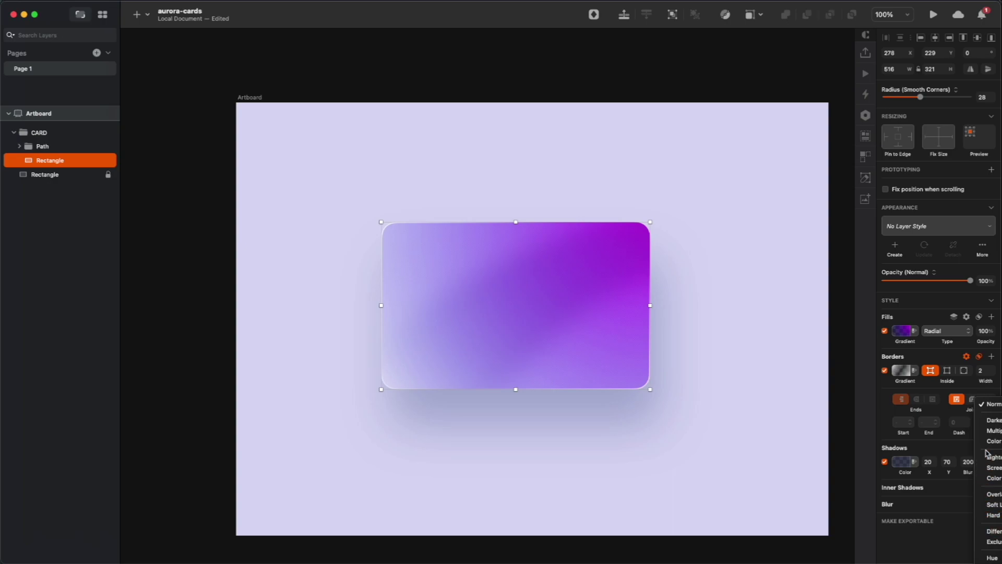
pyautogui.click(988, 431)
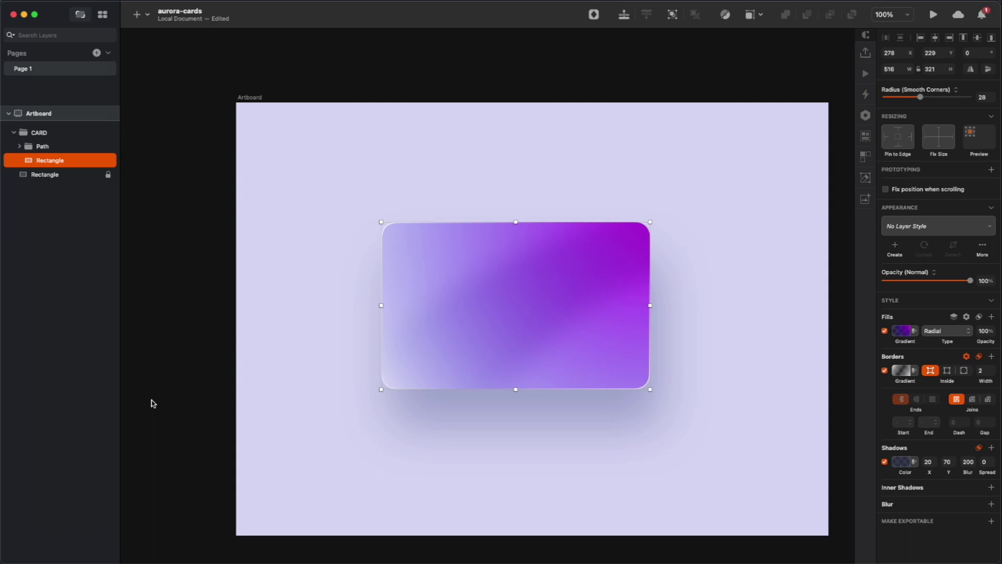
pyautogui.press('super+v')
pyautogui.moveTo(395, 259); pyautogui.dragTo(424, 349)
pyautogui.press('super+d')
pyautogui.press('Return')
pyautogui.write('123')
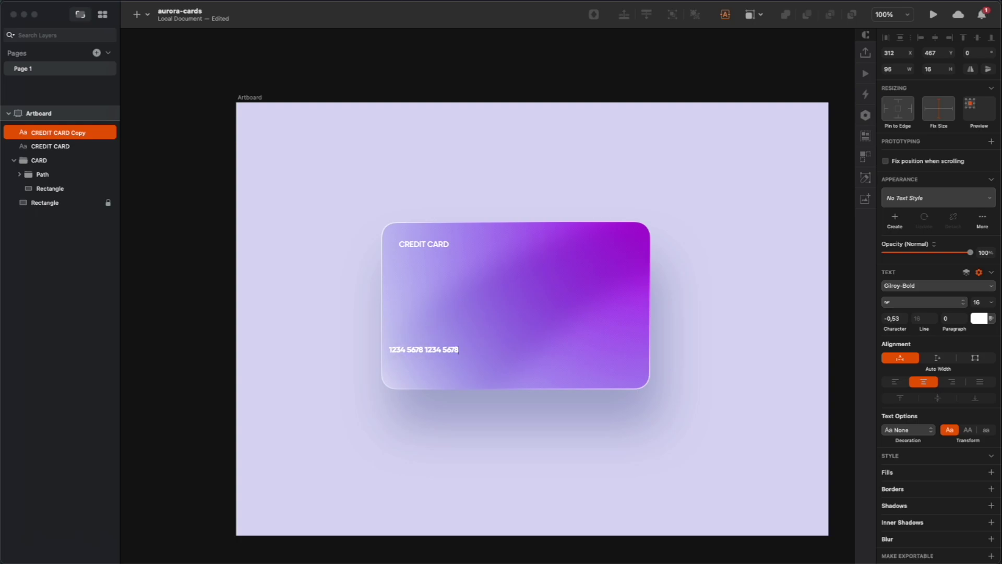
pyautogui.press('Escape')
# Set the number to Gilroy Light 42, spacing 1, centred, and draw two circles top-right
pyautogui.write('42')
pyautogui.press('Return')
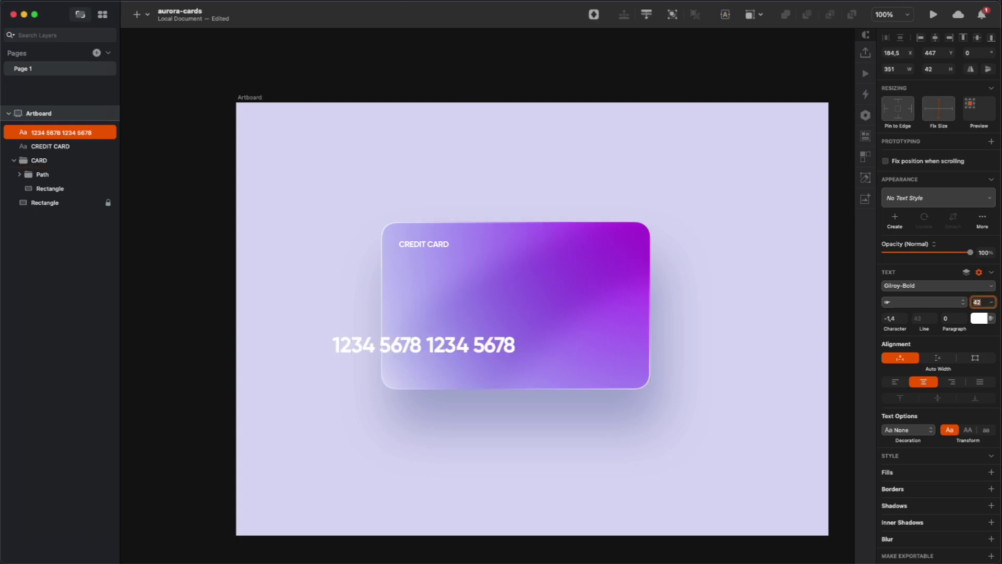
pyautogui.click(897, 319)
pyautogui.write('1')
pyautogui.press('Return')
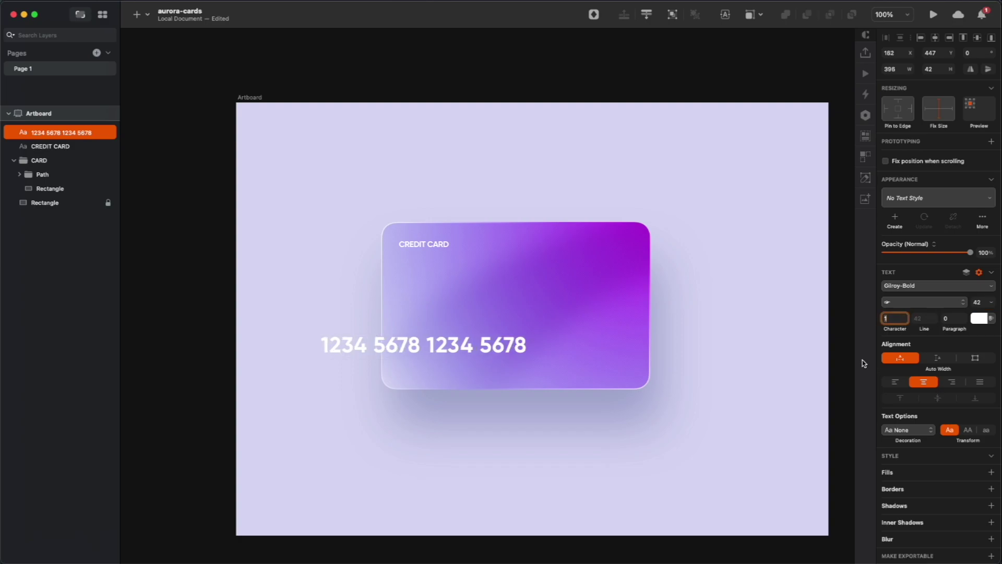
pyautogui.click(909, 286)
pyautogui.click(911, 372)
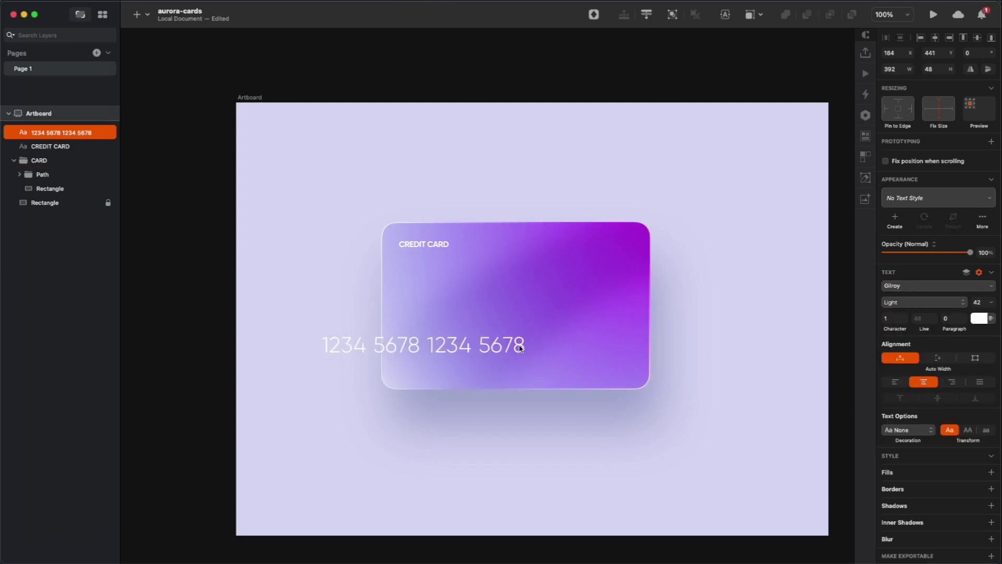
pyautogui.moveTo(520, 348); pyautogui.dragTo(568, 333)
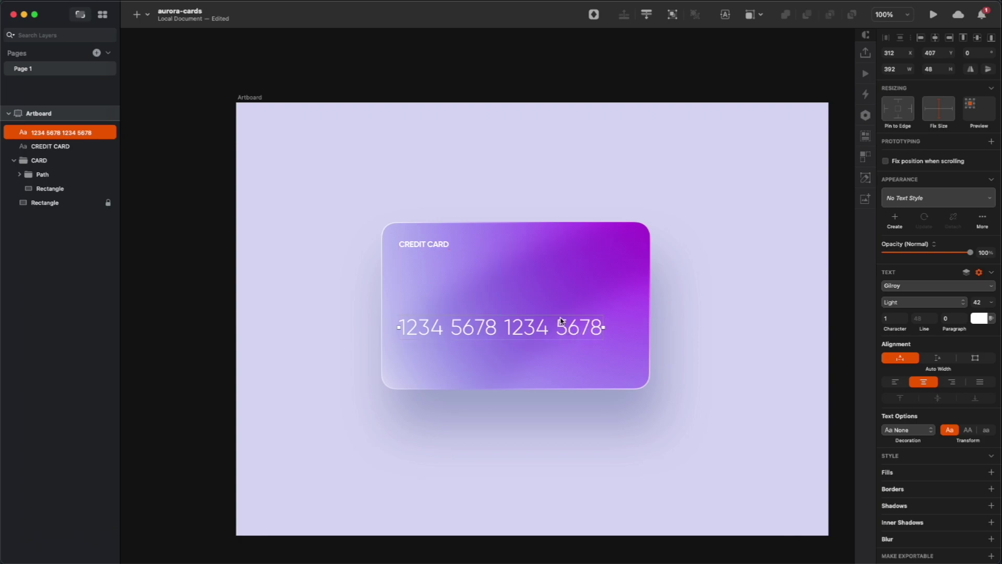
pyautogui.press('o')
pyautogui.moveTo(598, 237); pyautogui.dragTo(626, 256)
# Copy the style of the card's main rectangle
pyautogui.keyDown('shift'); pyautogui.click(609, 257); pyautogui.keyUp('shift')
pyautogui.keyDown('super'); pyautogui.click(500, 380); pyautogui.keyUp('super')
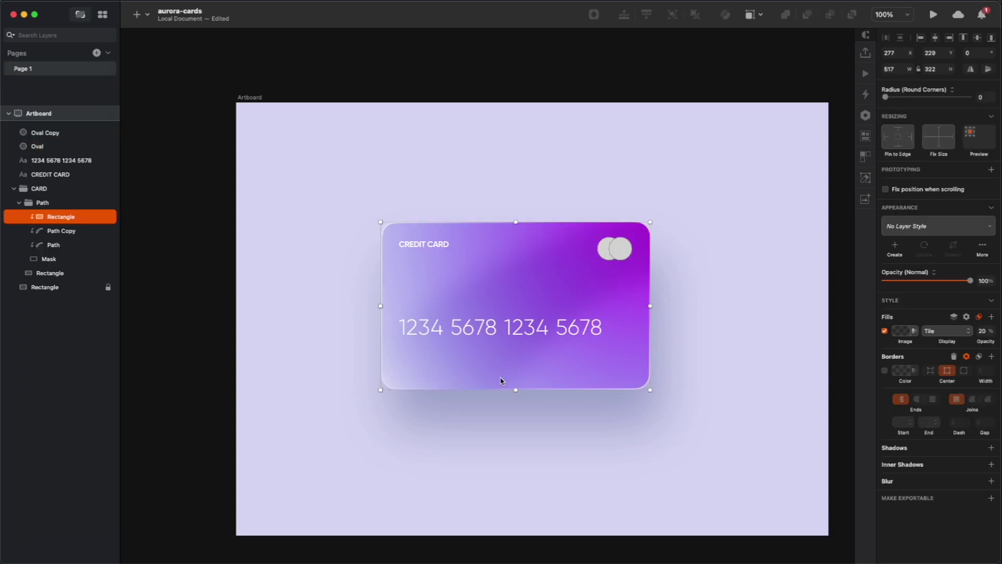
pyautogui.click(29, 271)
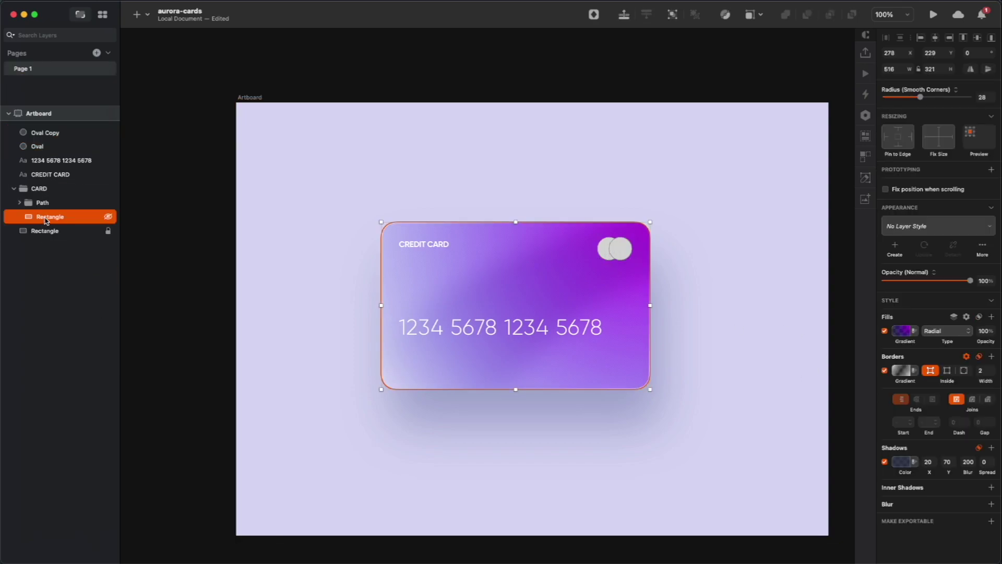
pyautogui.rightClick(46, 221)
pyautogui.click(78, 354)
# Paste the card style onto both small circles, then duplicate the CREDIT CARD label near the bottom
pyautogui.click(608, 249)
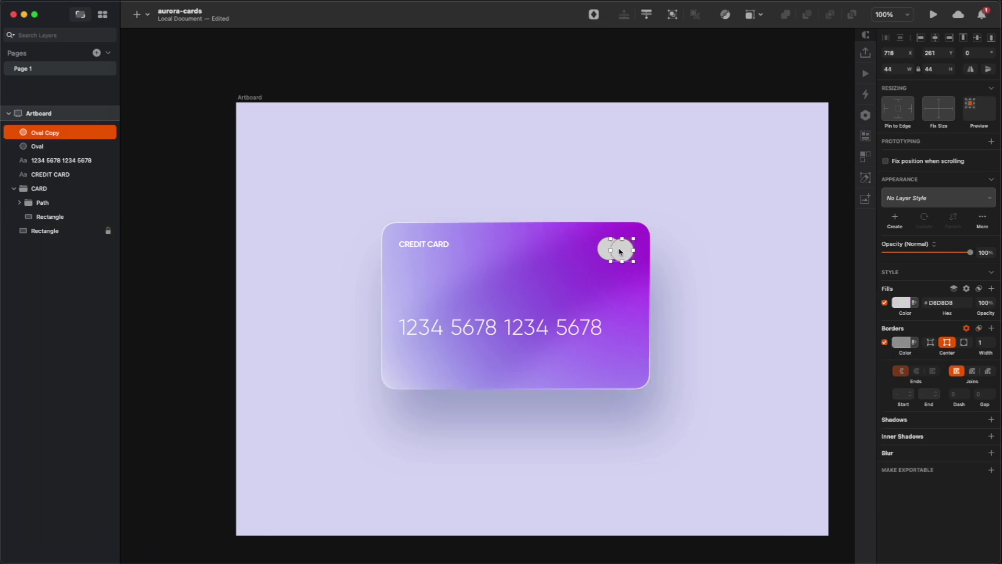
pyautogui.keyDown('shift'); pyautogui.click(605, 253); pyautogui.keyUp('shift')
pyautogui.rightClick(606, 253)
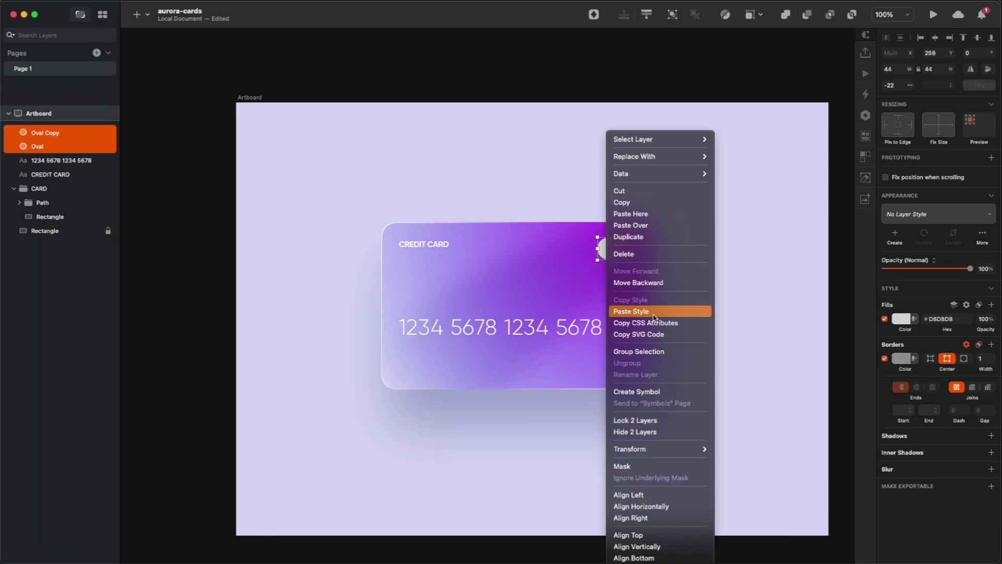
pyautogui.click(647, 315)
pyautogui.scroll(5, 622, 253)
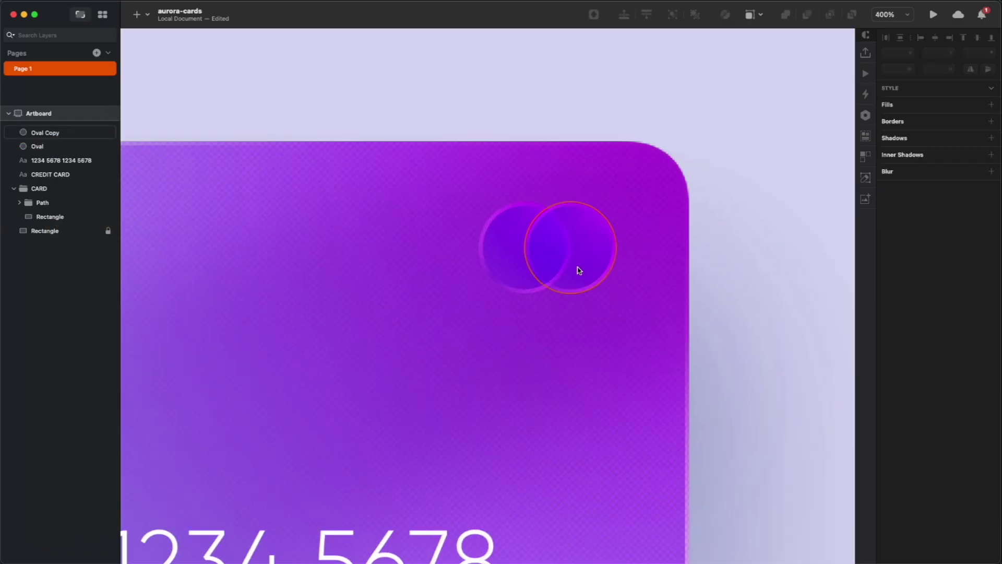
pyautogui.scroll(-5, 521, 255)
pyautogui.keyDown('alt'); pyautogui.moveTo(345, 251); pyautogui.dragTo(429, 370); pyautogui.keyUp('alt')
# Change the duplicated labels to the cardholder's name and the expiry 12/2024
pyautogui.doubleClick(338, 371)
pyautogui.press('Escape')
pyautogui.doubleClick(429, 369)
pyautogui.write('12/2024')
pyautogui.press('Escape')
# Move the card number, name and date down together as one block
pyautogui.keyDown('shift'); pyautogui.click(355, 368); pyautogui.keyUp('shift')
pyautogui.hotkey('shift', 'Up')
pyautogui.hotkey('shift', 'Up')
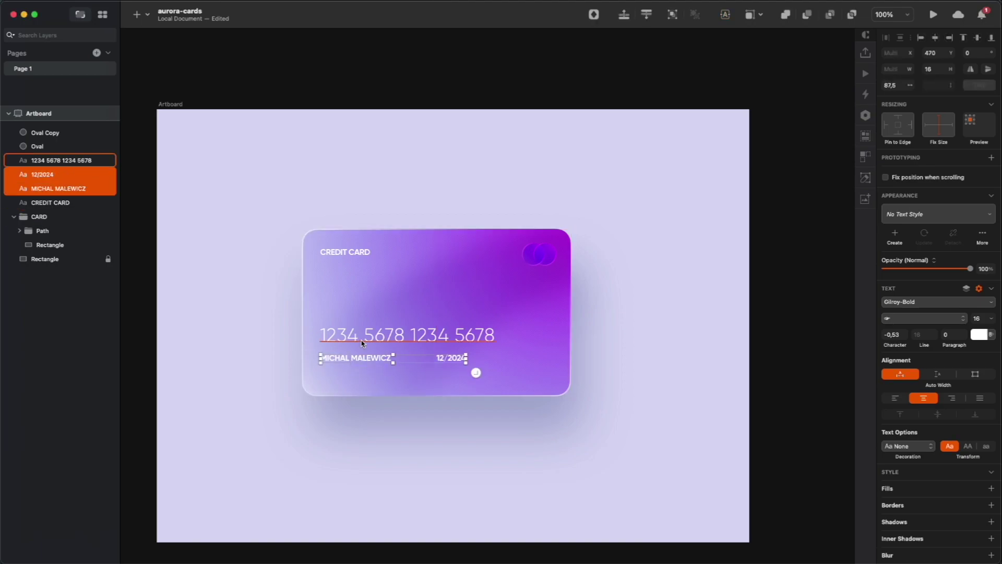
pyautogui.keyDown('shift'); pyautogui.moveTo(364, 342); pyautogui.dragTo(364, 355); pyautogui.keyUp('shift')
pyautogui.click(663, 381)
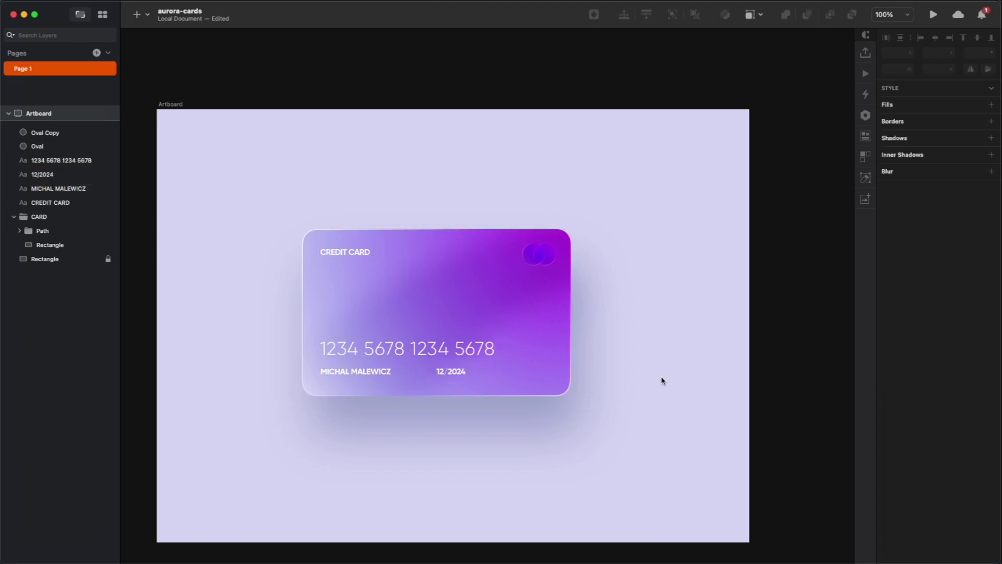
# Raise the blurred colour blob's blur from 24 to 34
pyautogui.click(421, 300)
pyautogui.click(596, 483)
pyautogui.click(520, 384)
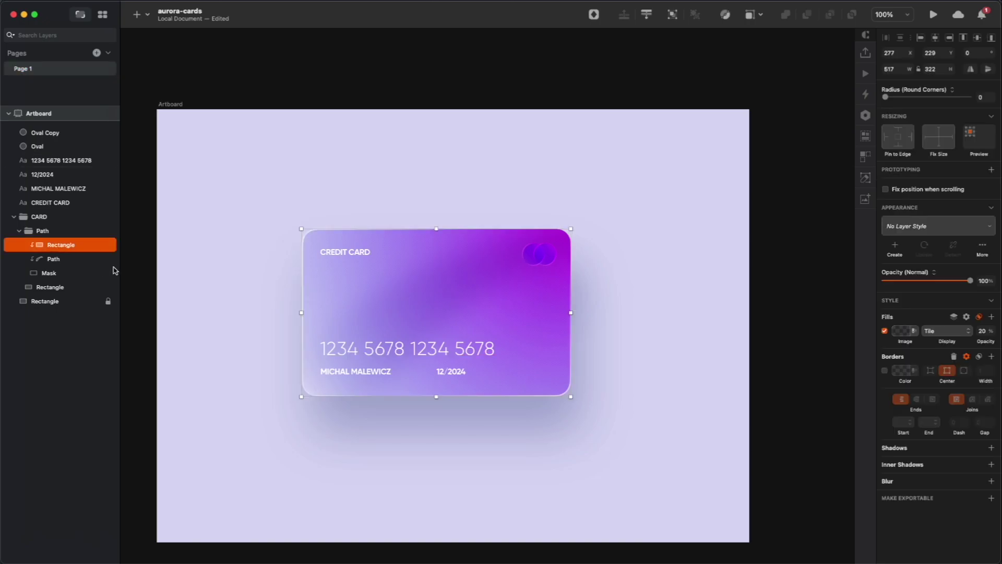
pyautogui.click(76, 260)
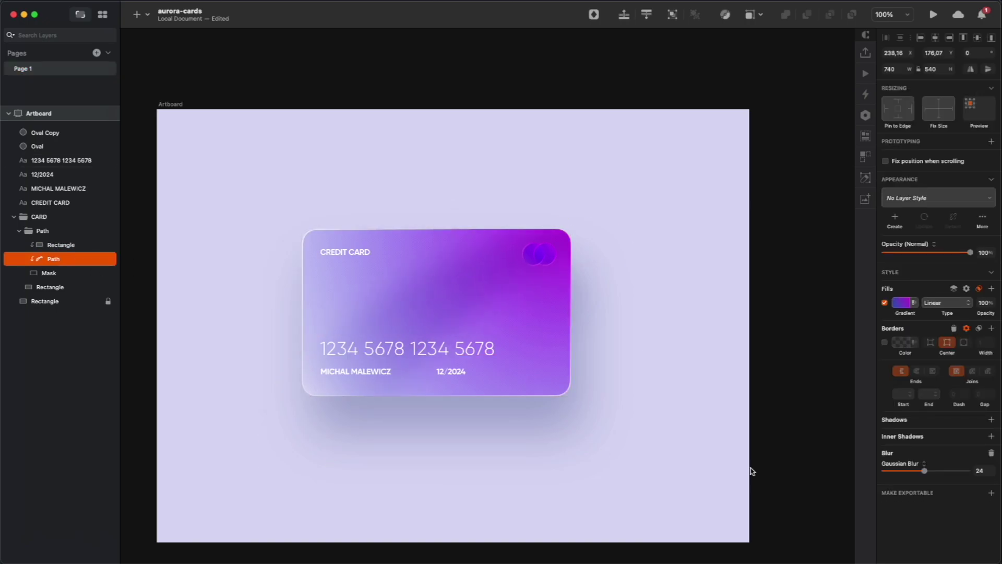
pyautogui.moveTo(924, 471); pyautogui.dragTo(942, 471)
pyautogui.click(61, 246)
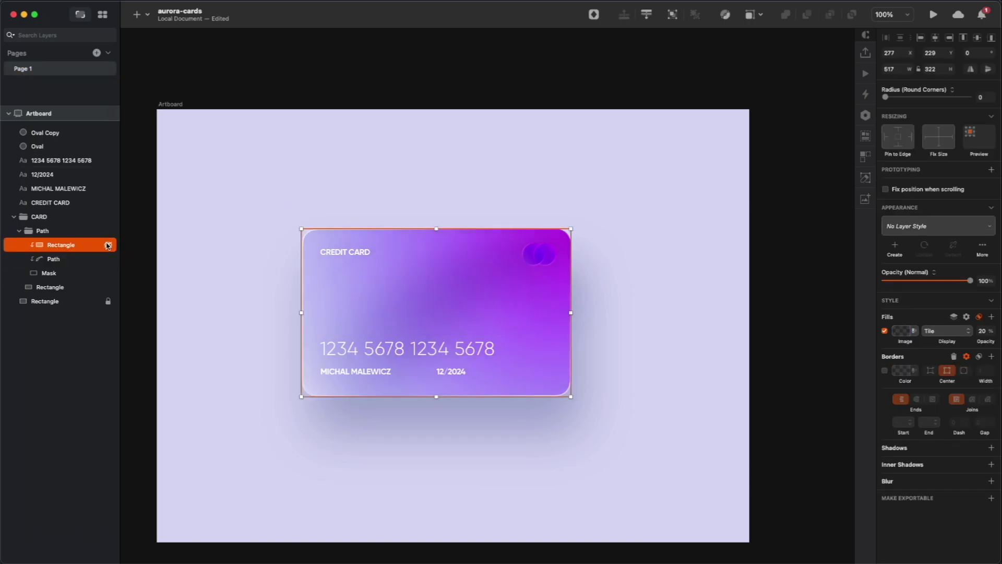
pyautogui.click(560, 464)
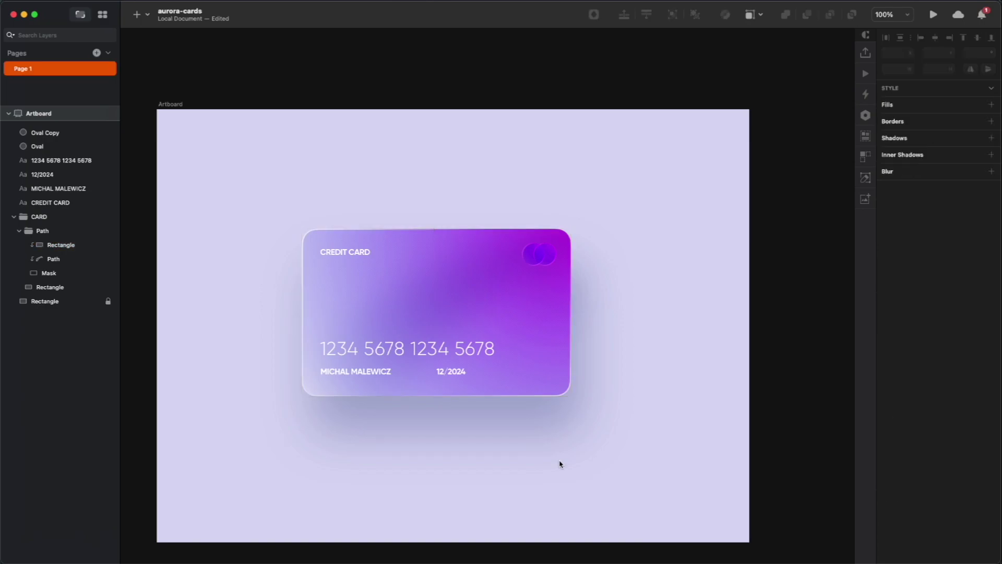
# Add an inner shadow with blur 24 to the card body
pyautogui.click(521, 343)
pyautogui.click(522, 343)
pyautogui.click(991, 487)
pyautogui.click(966, 501)
pyautogui.write('24')
pyautogui.press('Tab')
pyautogui.click(902, 502)
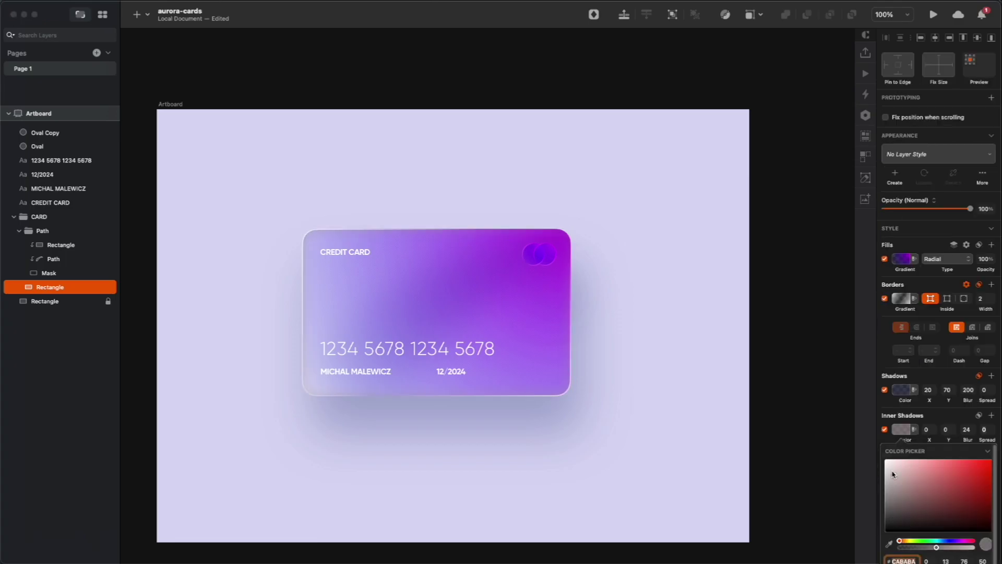
pyautogui.click(781, 470)
# Reselect the card body, toggle its inner shadow and review the shadow colour
pyautogui.click(780, 470)
pyautogui.click(61, 244)
pyautogui.click(50, 287)
pyautogui.click(885, 501)
pyautogui.click(901, 501)
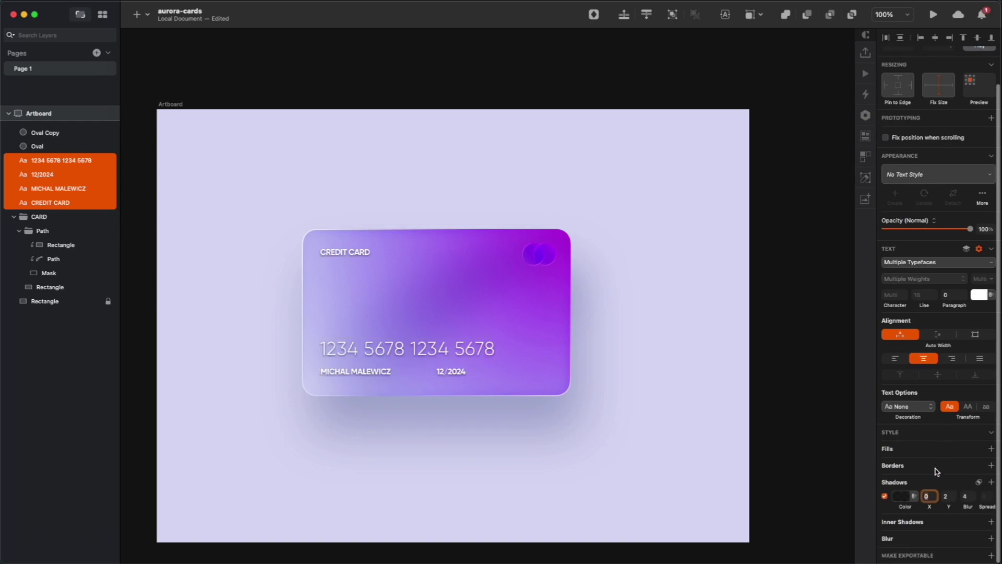
# Colour the text shadow with purple sampled from the circles and offset it 1 px down
pyautogui.click(907, 496)
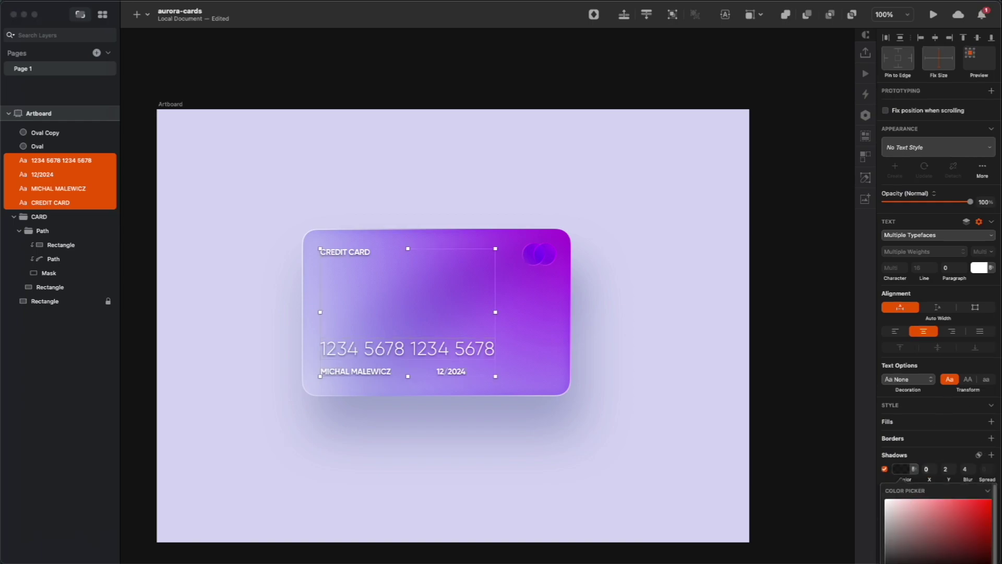
pyautogui.hotkey('ctrl', 'c')
pyautogui.click(534, 263)
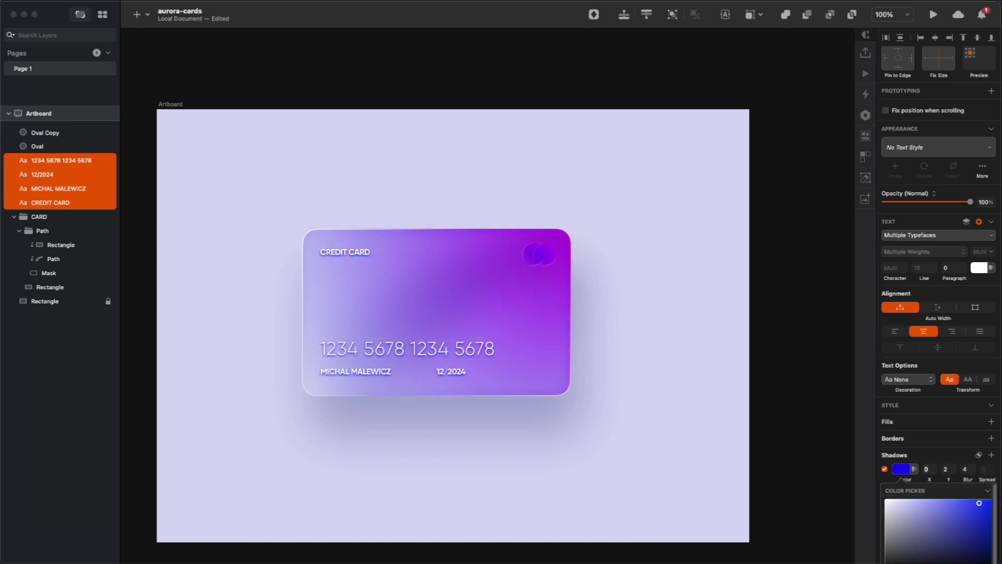
pyautogui.click(948, 473)
pyautogui.write('1')
pyautogui.press('Tab')
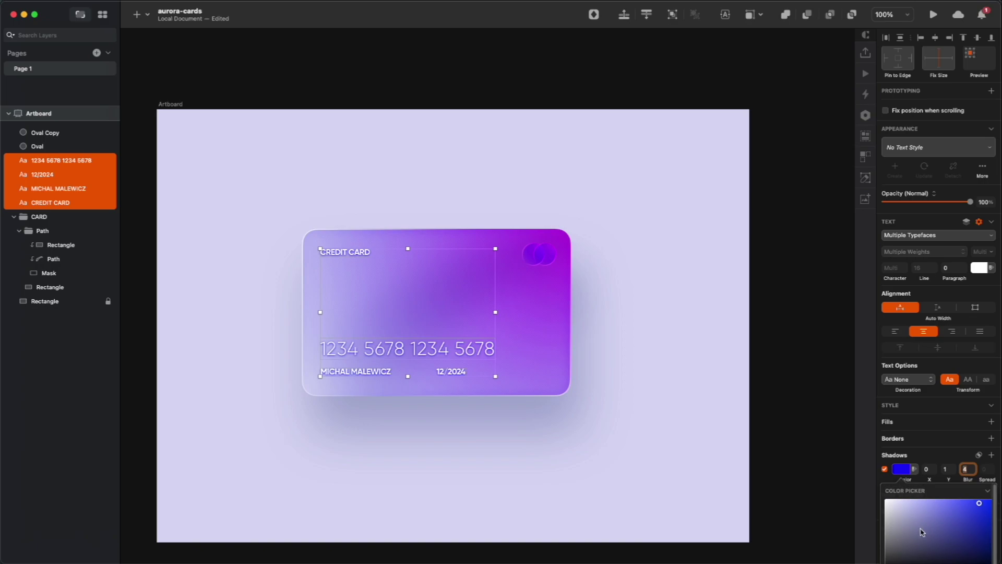
pyautogui.click(800, 466)
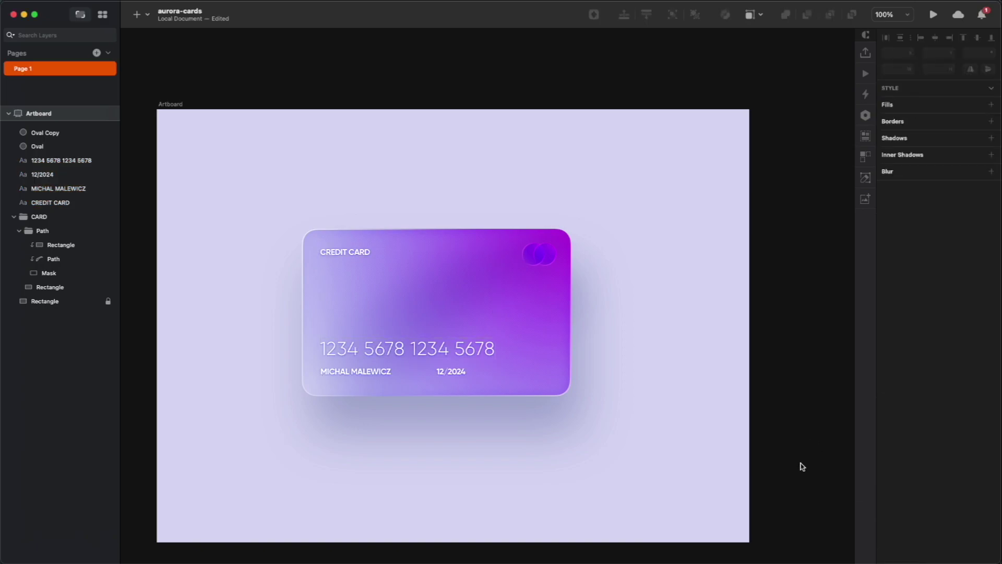
pyautogui.click(407, 348)
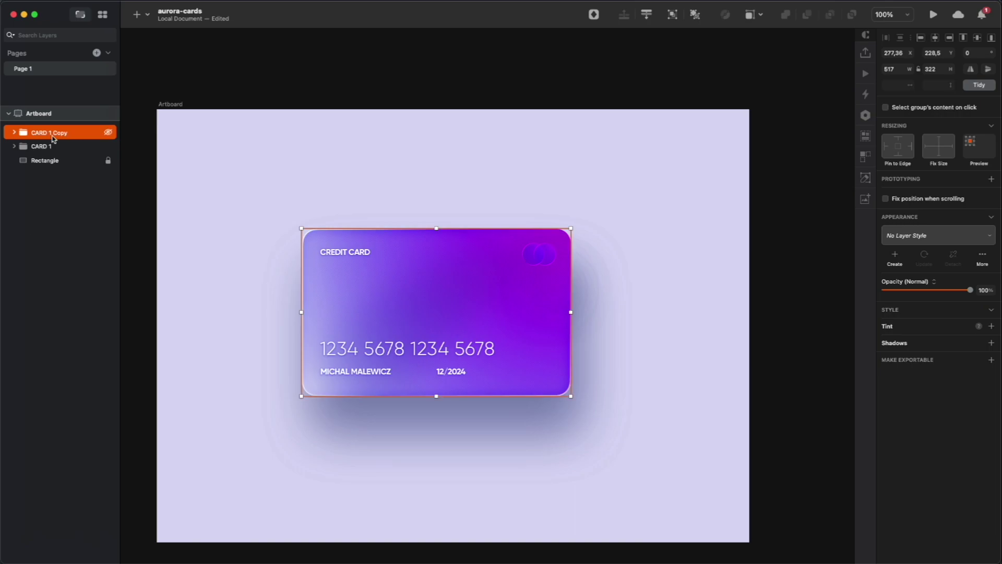
# Rename the duplicated card group 'CARD 2' and reposition it over CARD 1
pyautogui.doubleClick(44, 133)
pyautogui.write('CARD 2')
pyautogui.press('Return')
pyautogui.moveTo(418, 358); pyautogui.dragTo(362, 420)
pyautogui.press('Escape')
# Give CARD 2's body rectangle a Background Blur of 5
pyautogui.click(461, 409)
pyautogui.click(14, 133)
pyautogui.click(19, 231)
pyautogui.click(55, 301)
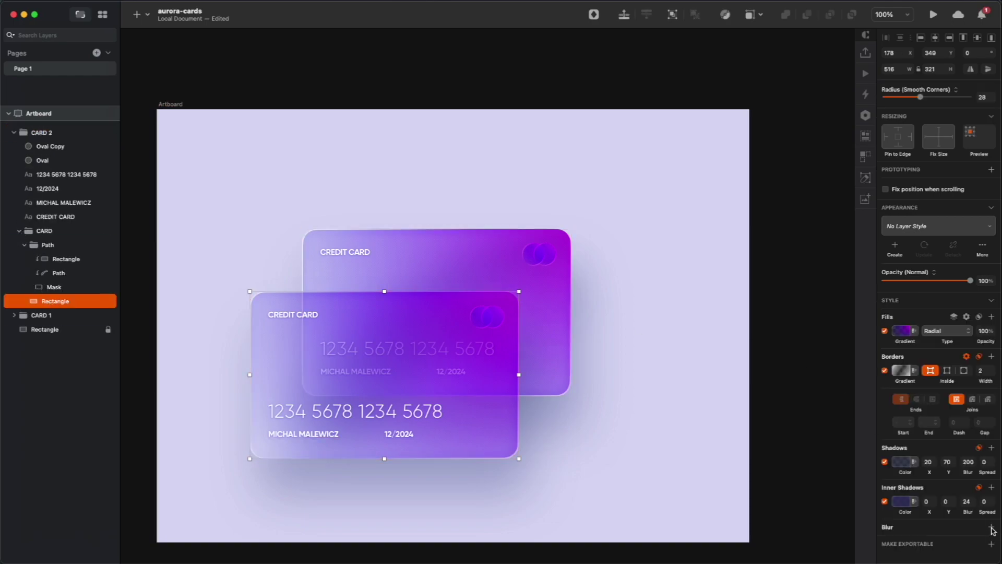
pyautogui.click(992, 527)
pyautogui.click(917, 542)
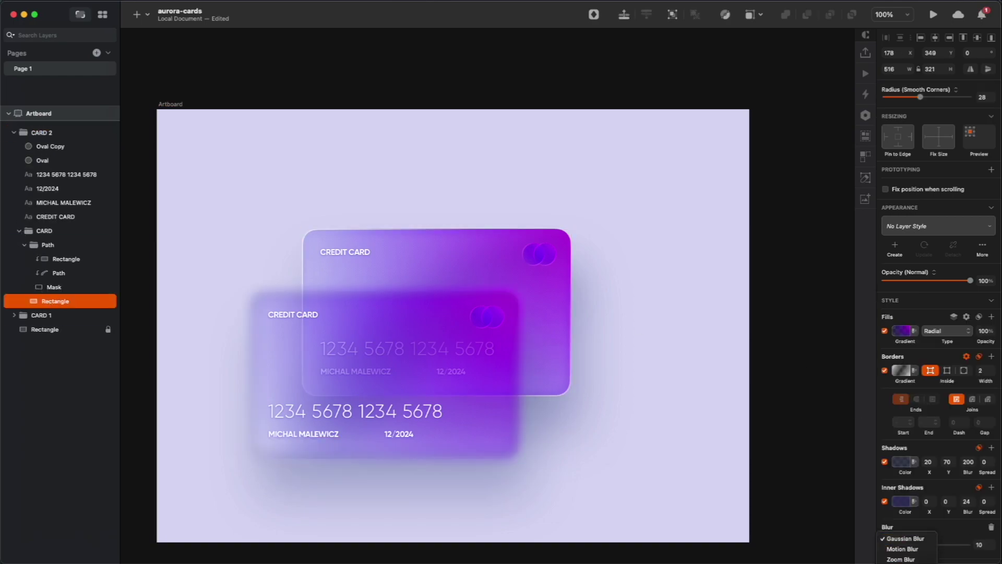
pyautogui.click(906, 545)
pyautogui.scroll(-2, 936, 514)
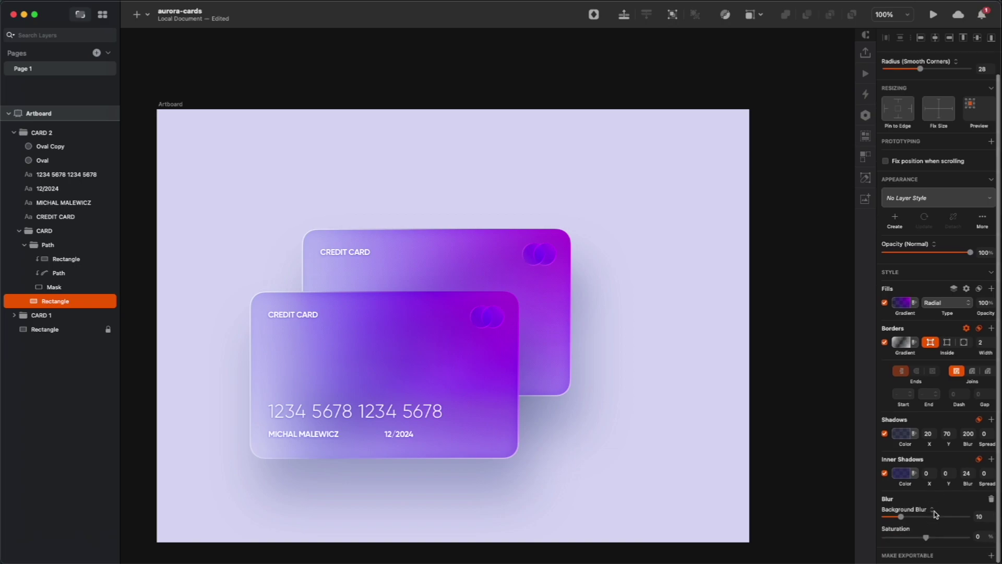
pyautogui.moveTo(906, 517); pyautogui.dragTo(890, 519)
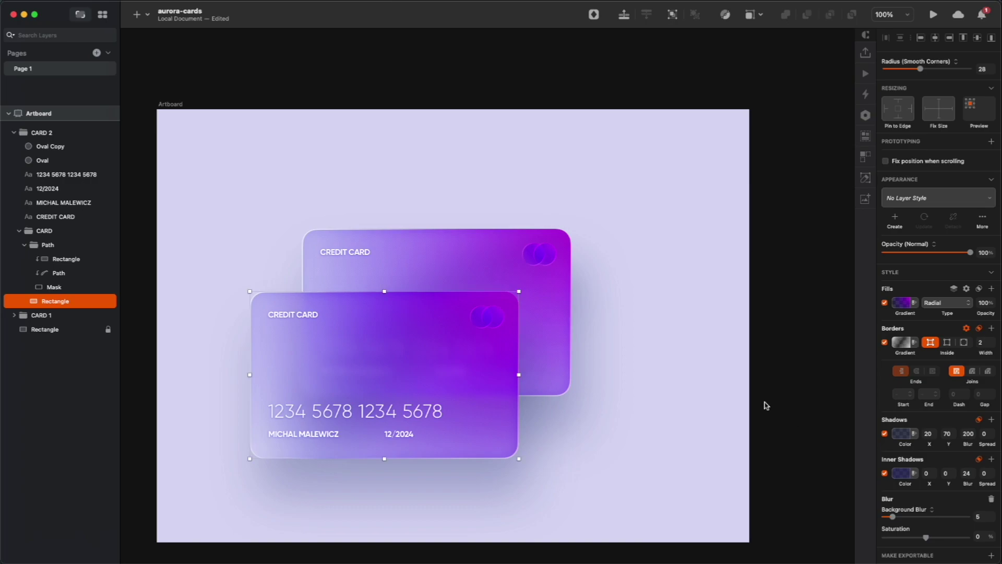
# Lower the front card's fill gradient opacity and turn off its inner shadow
pyautogui.click(676, 421)
pyautogui.keyDown('super'); pyautogui.click(496, 366); pyautogui.keyUp('super')
pyautogui.click(900, 331)
pyautogui.press('Tab')
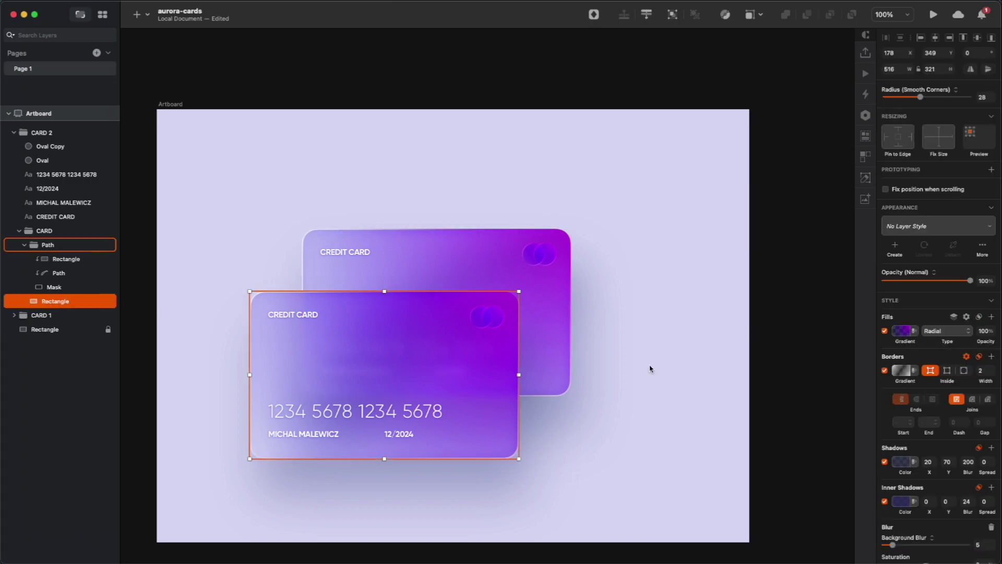
pyautogui.click(900, 331)
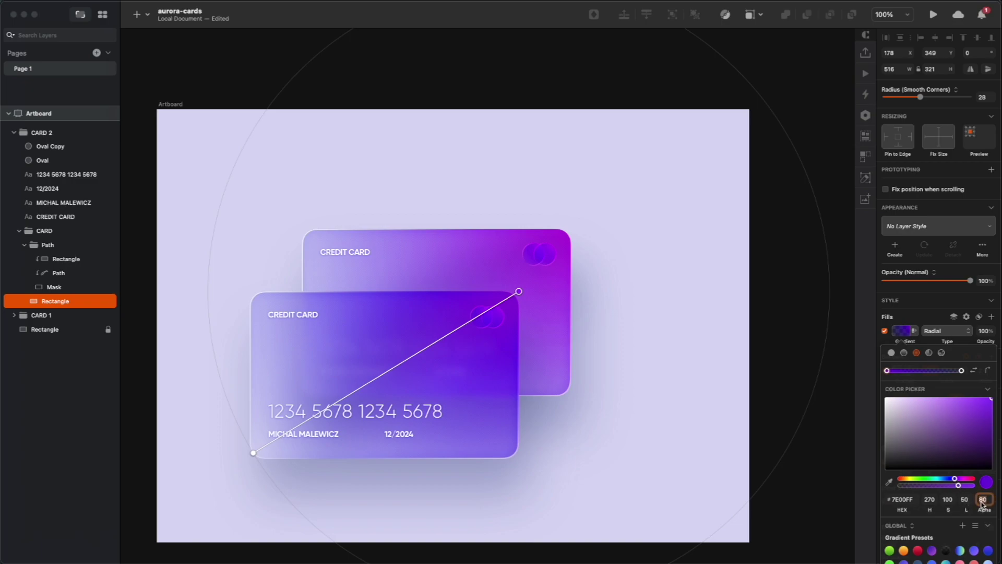
pyautogui.moveTo(984, 504); pyautogui.dragTo(976, 503)
pyautogui.click(571, 443)
pyautogui.click(885, 502)
# Lower the border gradient opacity to 55 and nudge CARD 2 slightly down-left
pyautogui.click(905, 372)
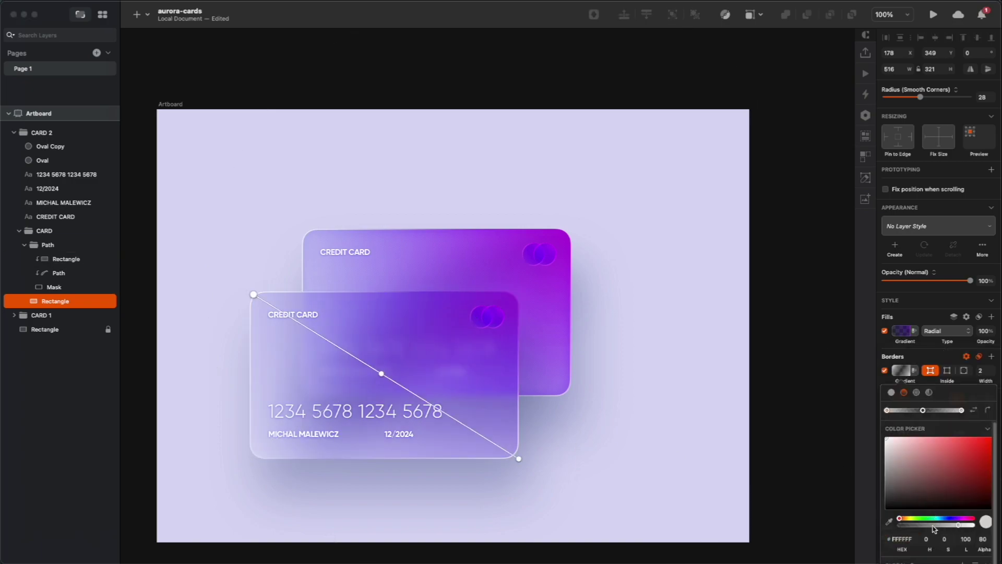
pyautogui.moveTo(935, 525); pyautogui.dragTo(940, 526)
pyautogui.click(750, 452)
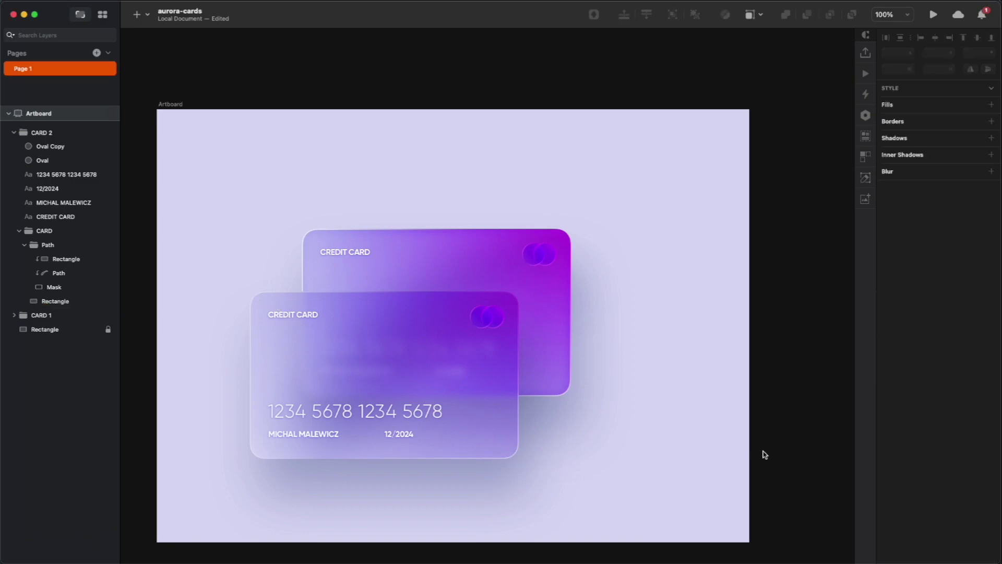
pyautogui.click(409, 362)
pyautogui.moveTo(409, 362); pyautogui.dragTo(397, 367)
pyautogui.click(748, 419)
# Draw a borderless circle filled with the card's lavender ACABE7
pyautogui.press('o')
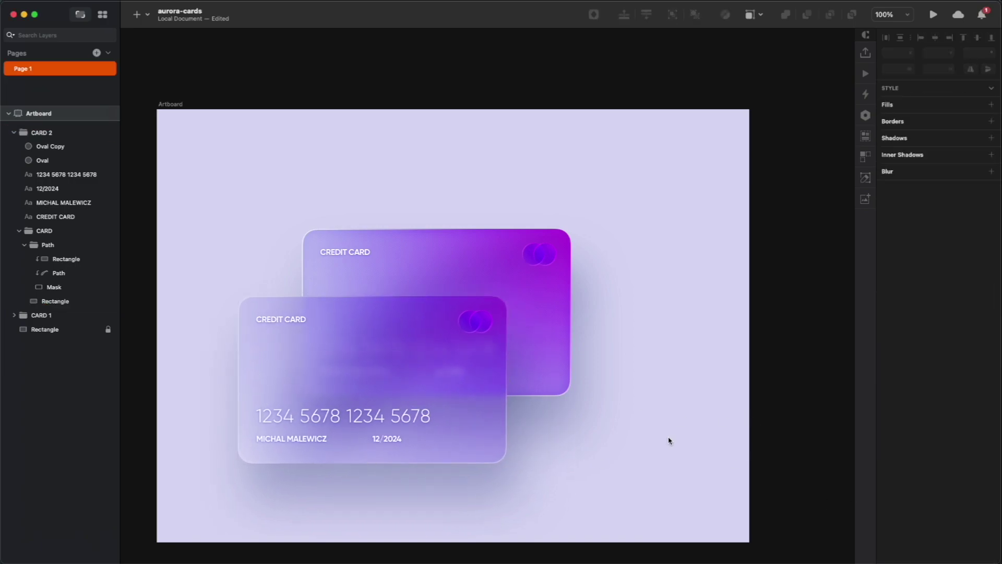
pyautogui.moveTo(364, 157); pyautogui.dragTo(719, 511)
pyautogui.moveTo(553, 373); pyautogui.dragTo(620, 414)
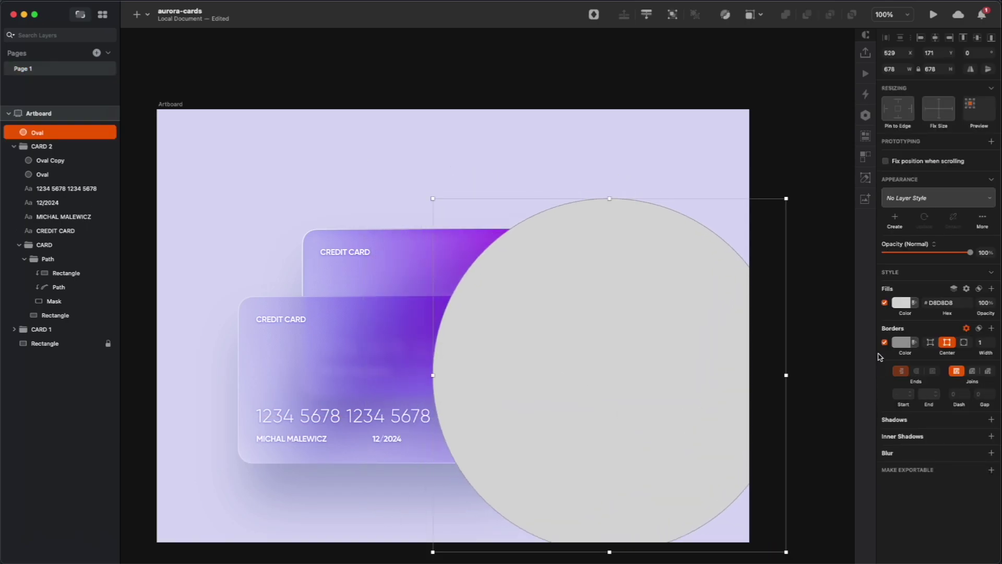
pyautogui.click(884, 342)
pyautogui.click(903, 302)
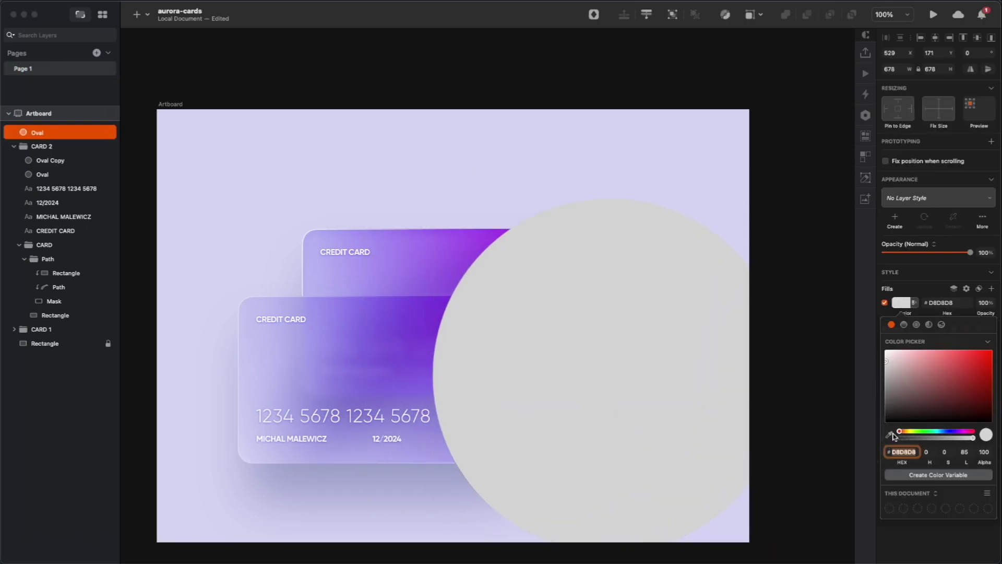
pyautogui.click(890, 434)
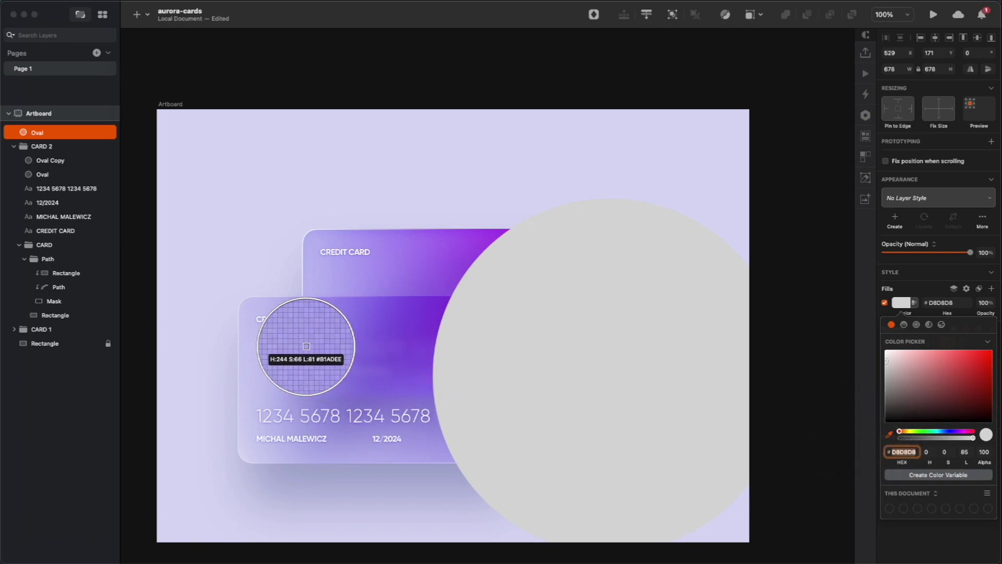
pyautogui.click(306, 346)
pyautogui.press('Escape')
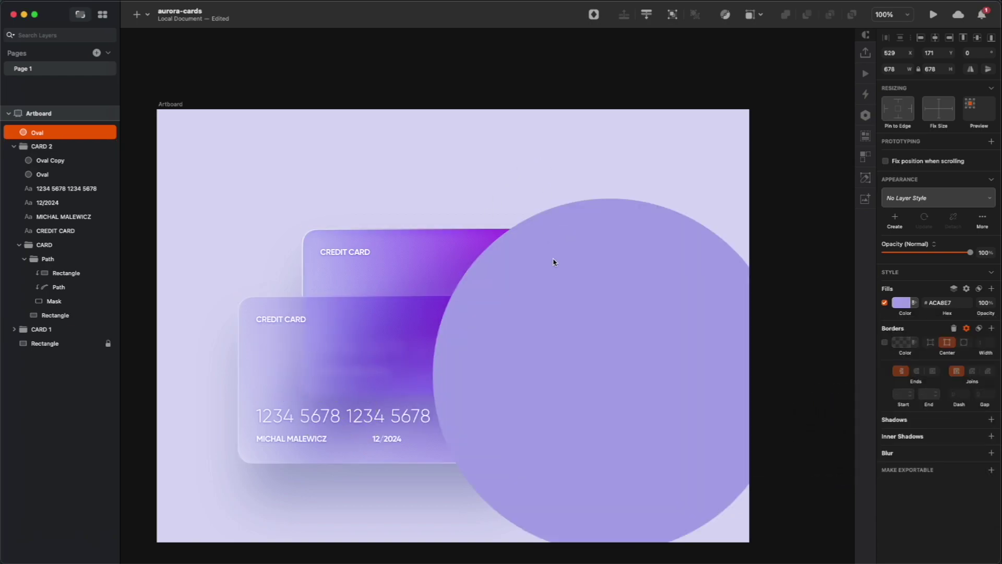
# Move the circle beneath both cards, blur it 48 and enlarge it to 1448 px
pyautogui.click(481, 321)
pyautogui.click(14, 146)
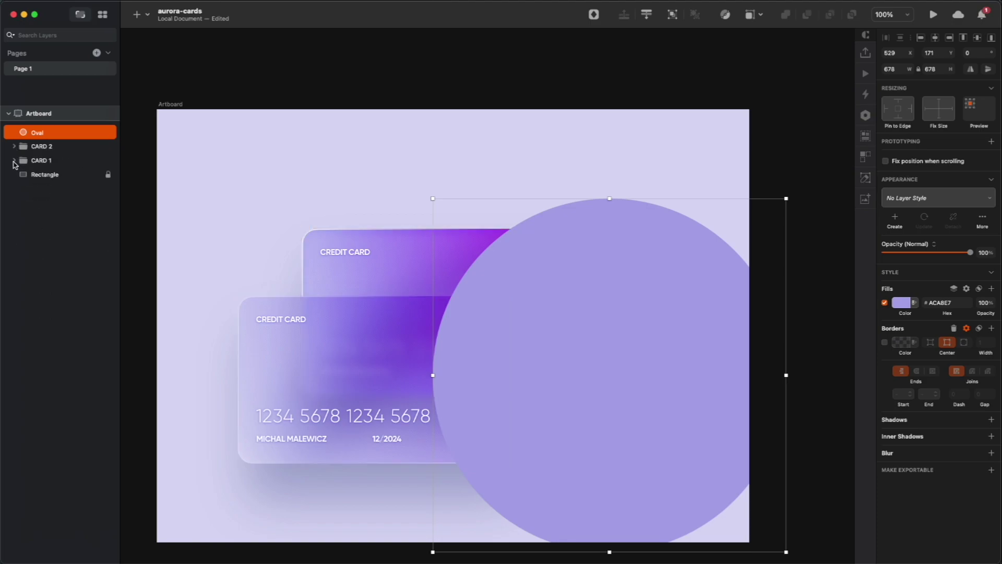
pyautogui.moveTo(44, 134); pyautogui.dragTo(43, 168)
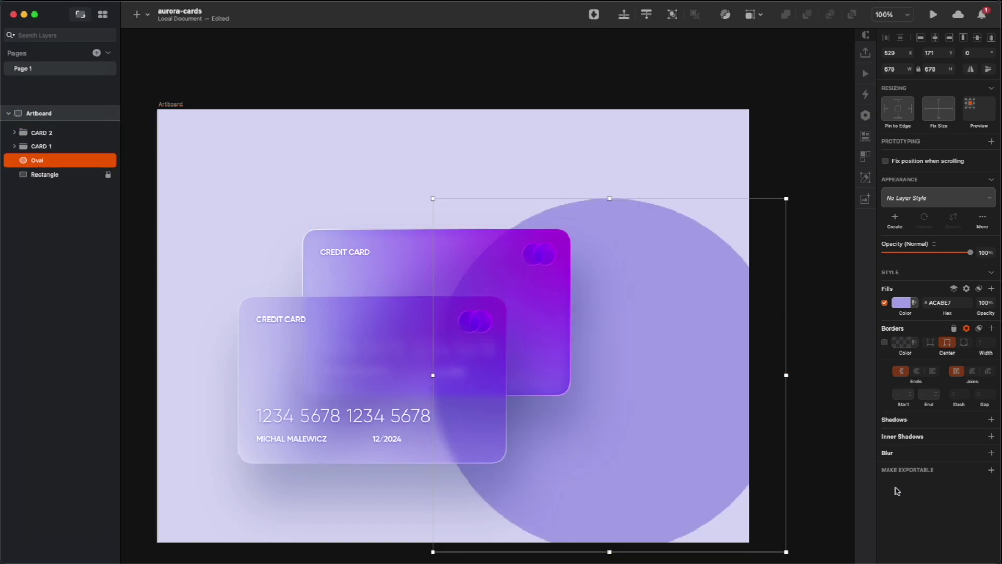
pyautogui.click(898, 459)
pyautogui.moveTo(906, 471); pyautogui.dragTo(965, 470)
pyautogui.scroll(-5, 633, 369)
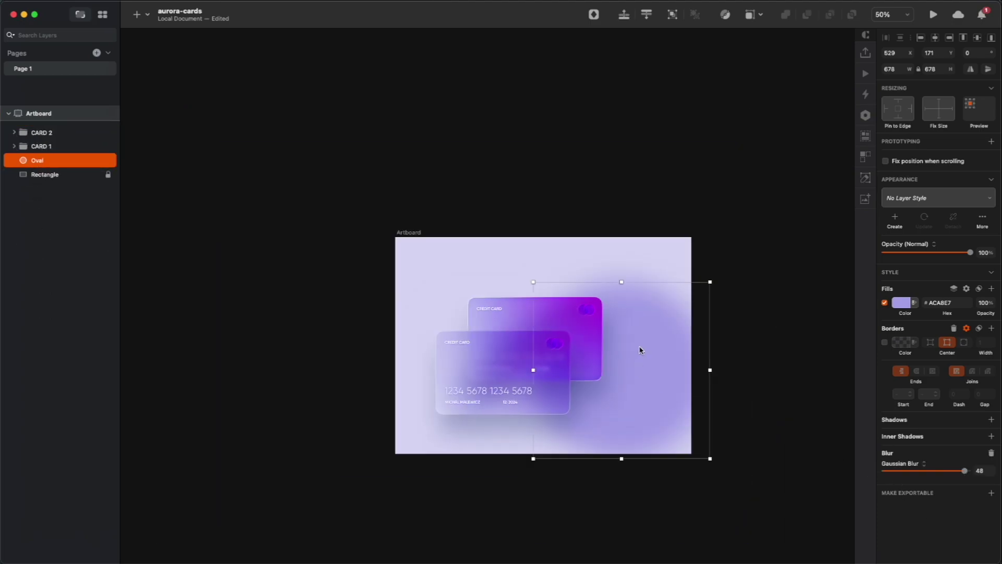
pyautogui.moveTo(709, 282); pyautogui.dragTo(810, 181)
pyautogui.moveTo(642, 320); pyautogui.dragTo(425, 495)
# Duplicate the blurred circle, move the copy up-right and recolour it purple AC85ED
pyautogui.press('5')
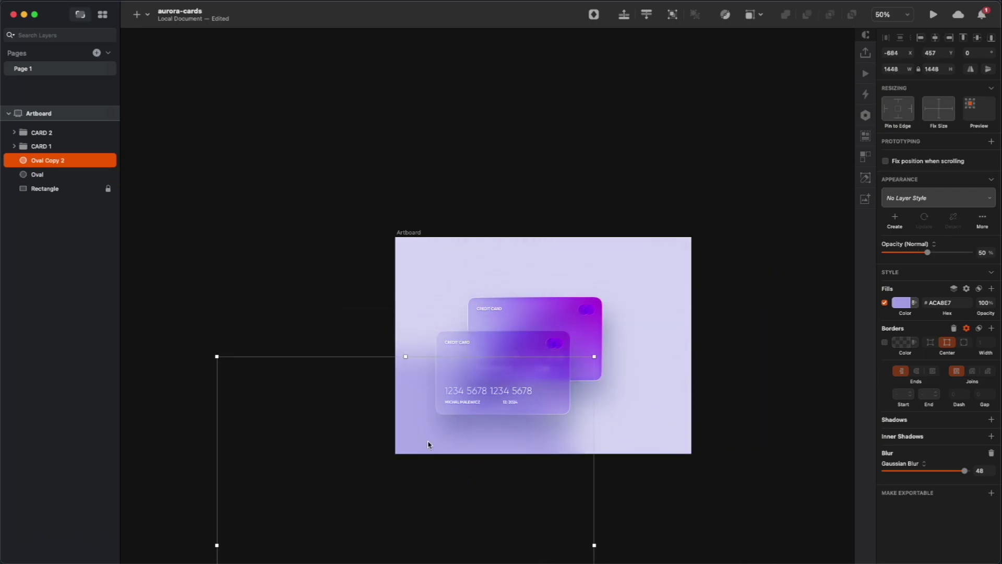
pyautogui.moveTo(428, 445); pyautogui.dragTo(743, 245)
pyautogui.click(901, 302)
pyautogui.click(952, 364)
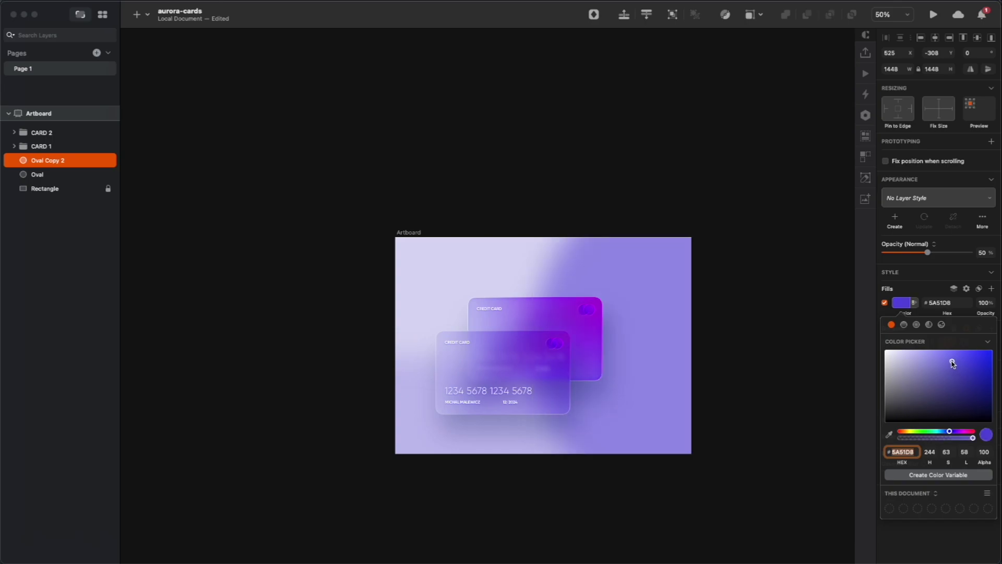
pyautogui.moveTo(953, 364); pyautogui.dragTo(932, 356)
pyautogui.click(945, 431)
pyautogui.click(808, 420)
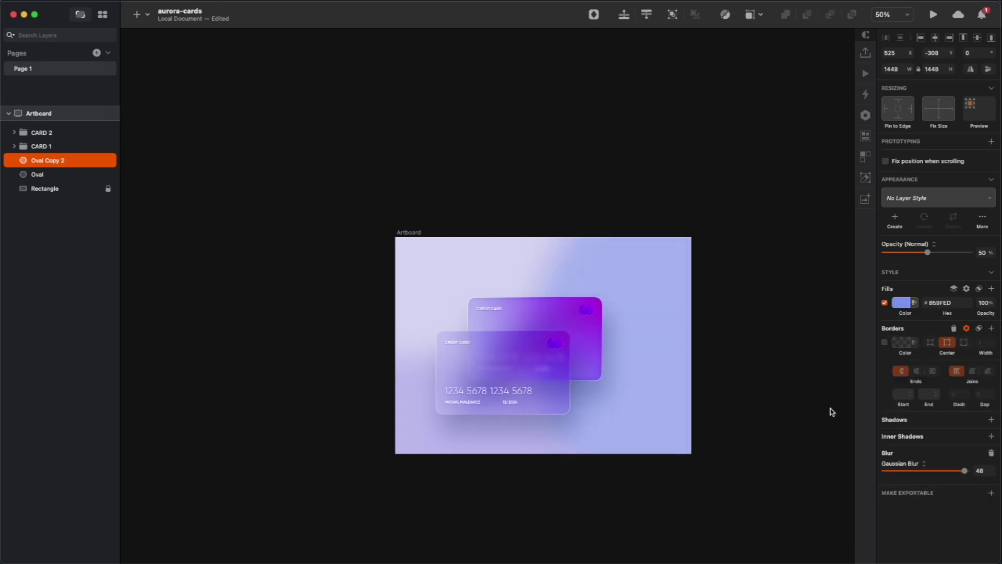
pyautogui.click(901, 302)
pyautogui.moveTo(945, 432); pyautogui.dragTo(955, 433)
pyautogui.click(802, 441)
# Recolour the back card body's gradient stops, one to pink-purple D538E9
pyautogui.click(665, 468)
pyautogui.press('super+0')
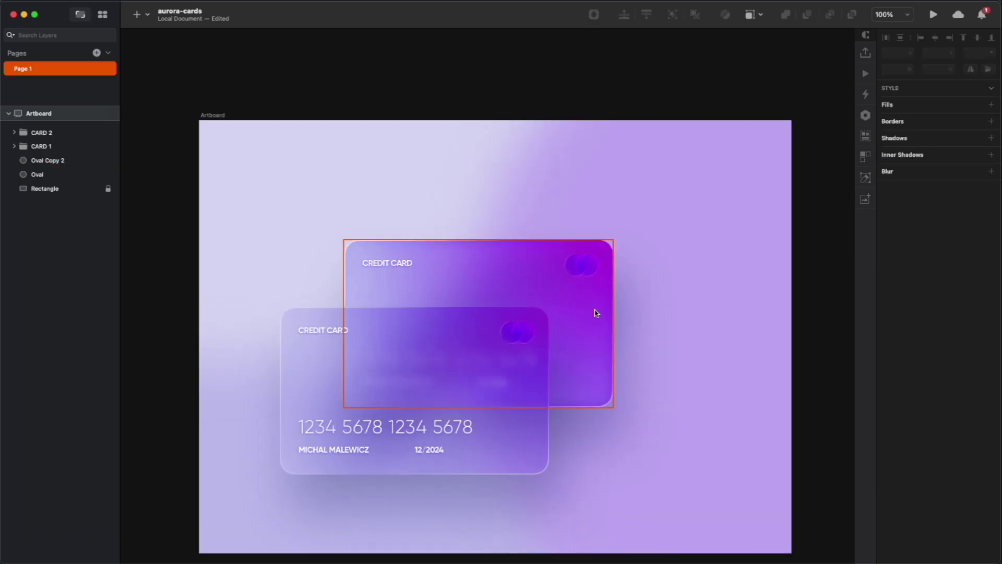
pyautogui.doubleClick(596, 313)
pyautogui.click(905, 331)
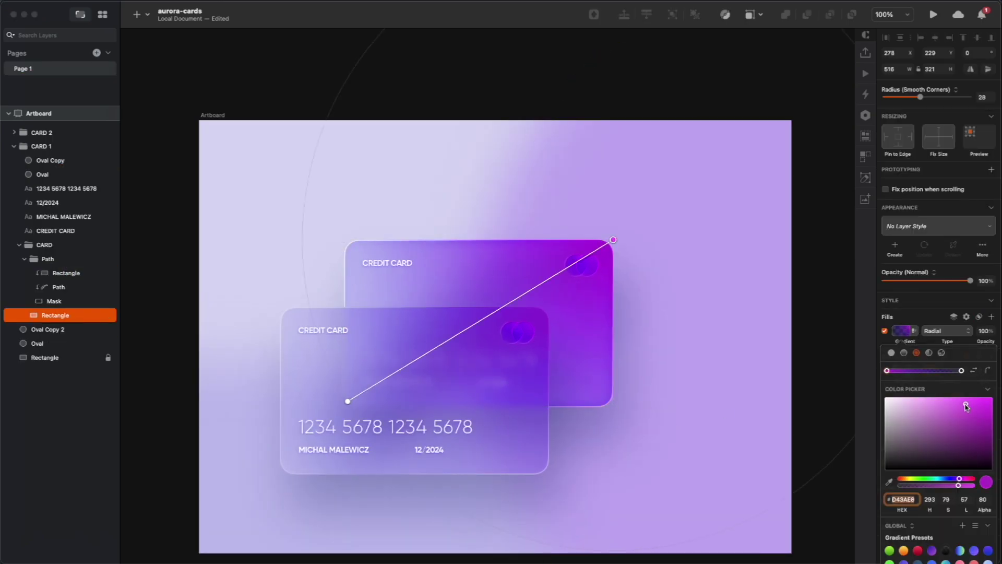
pyautogui.click(965, 406)
pyautogui.click(961, 370)
pyautogui.click(950, 412)
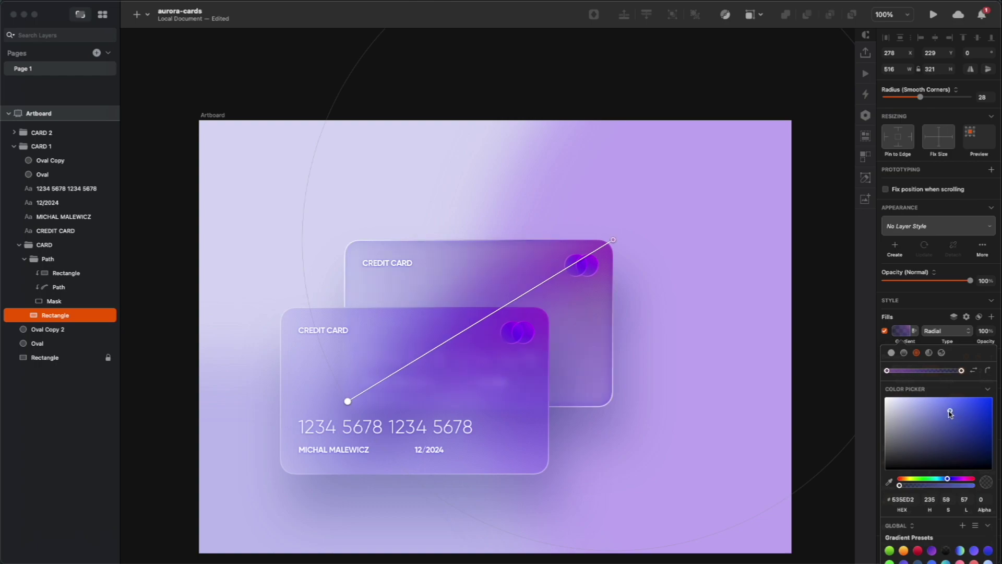
pyautogui.click(955, 409)
pyautogui.press('Escape')
# Make the card border gradient stop 34% opaque
pyautogui.click(904, 370)
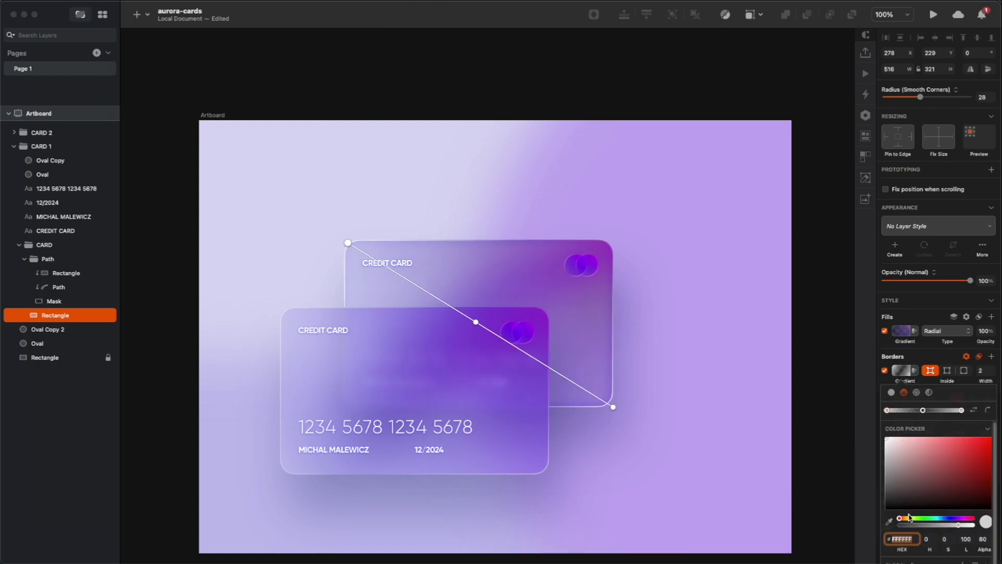
pyautogui.click(924, 524)
pyautogui.press('Escape')
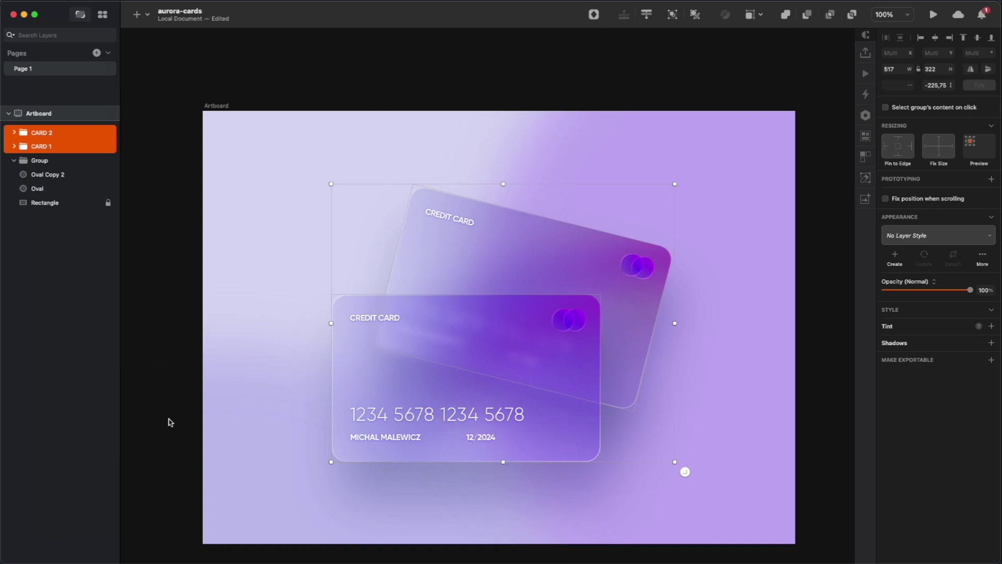
pyautogui.click(169, 422)
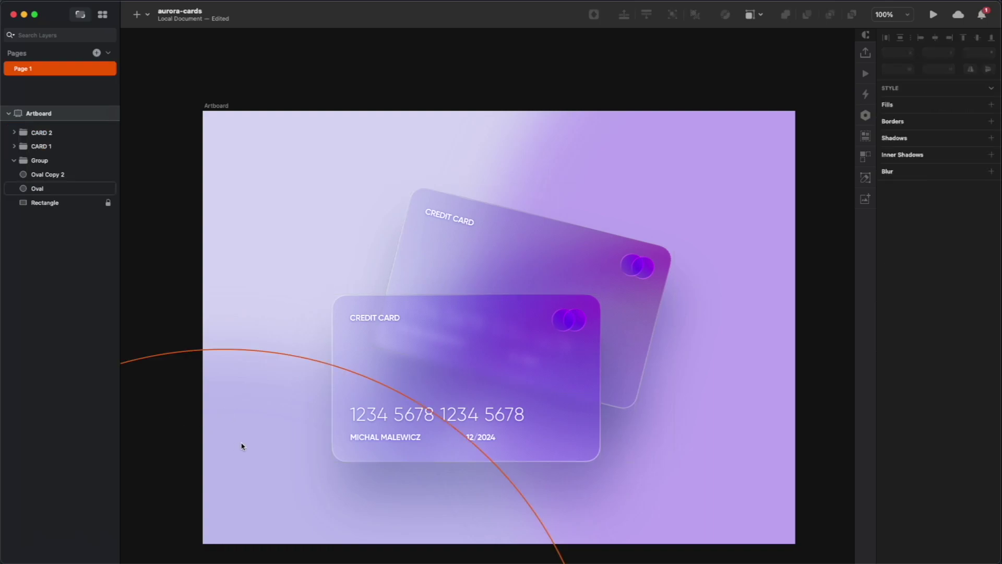
# Draw a tilted rectangle of about 533 × 315 inside the back card
pyautogui.click(627, 359)
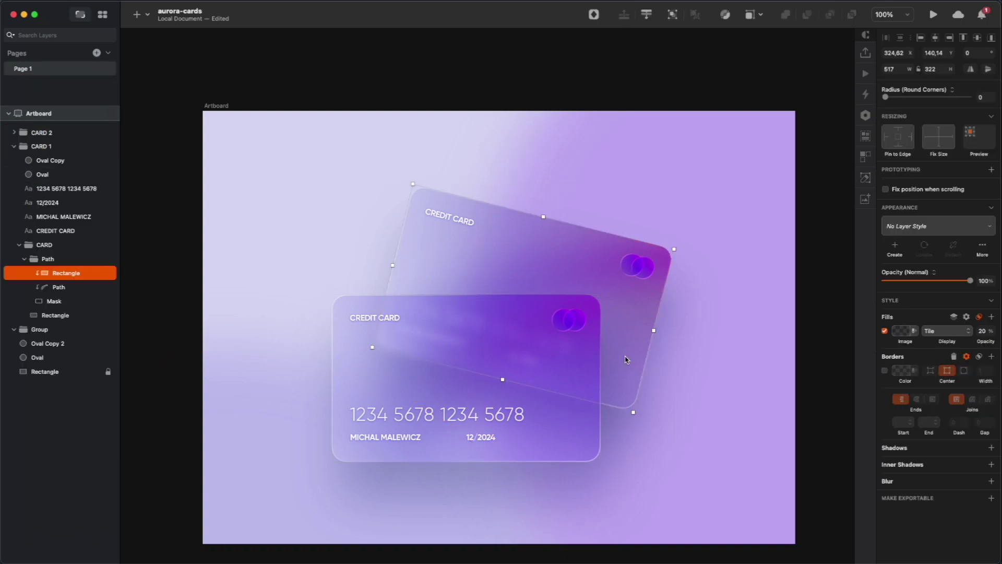
pyautogui.press('r')
pyautogui.moveTo(366, 279); pyautogui.dragTo(617, 437)
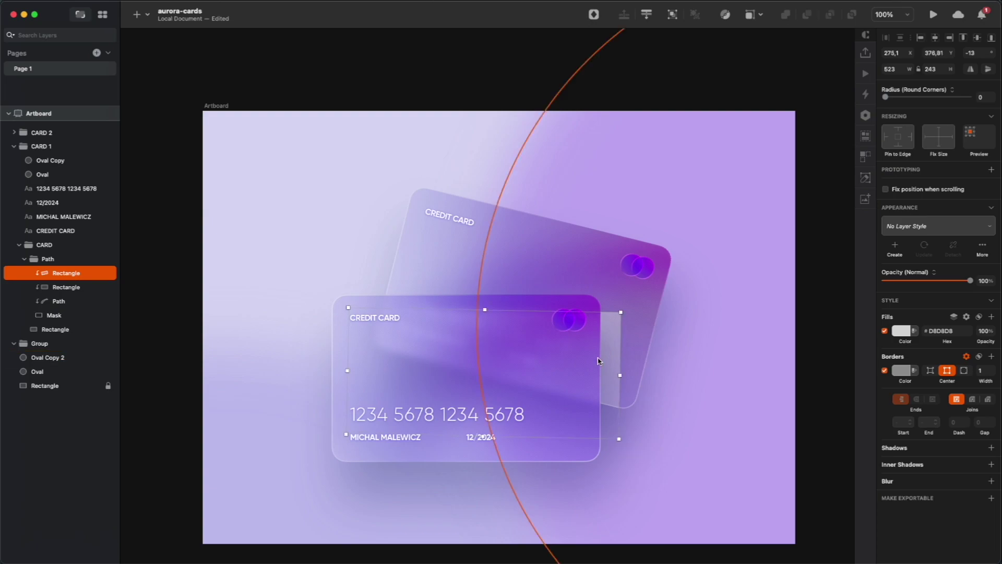
pyautogui.moveTo(619, 315); pyautogui.dragTo(628, 274)
pyautogui.click(901, 331)
pyautogui.write('886DDC')
pyautogui.press('Escape')
# Fill the rectangle deep violet 4E2DB5 and give it a Gaussian blur of 36
pyautogui.click(934, 480)
pyautogui.click(901, 330)
pyautogui.write('4E2DB5')
pyautogui.click(604, 348)
pyautogui.moveTo(604, 348); pyautogui.dragTo(599, 351)
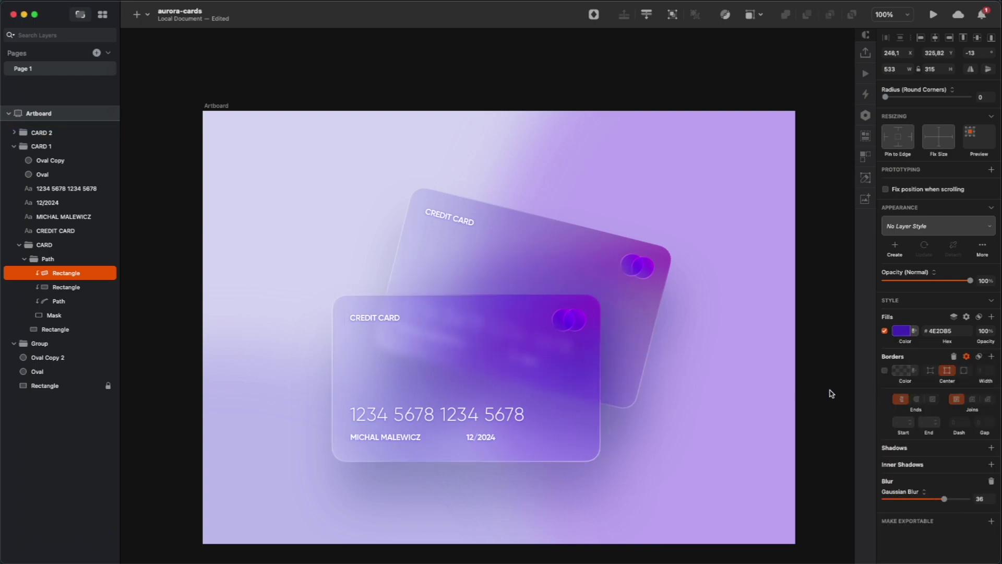
pyautogui.click(831, 393)
# Duplicate a background glow blob and place the copy up and to the left
pyautogui.scroll(-2, 831, 394)
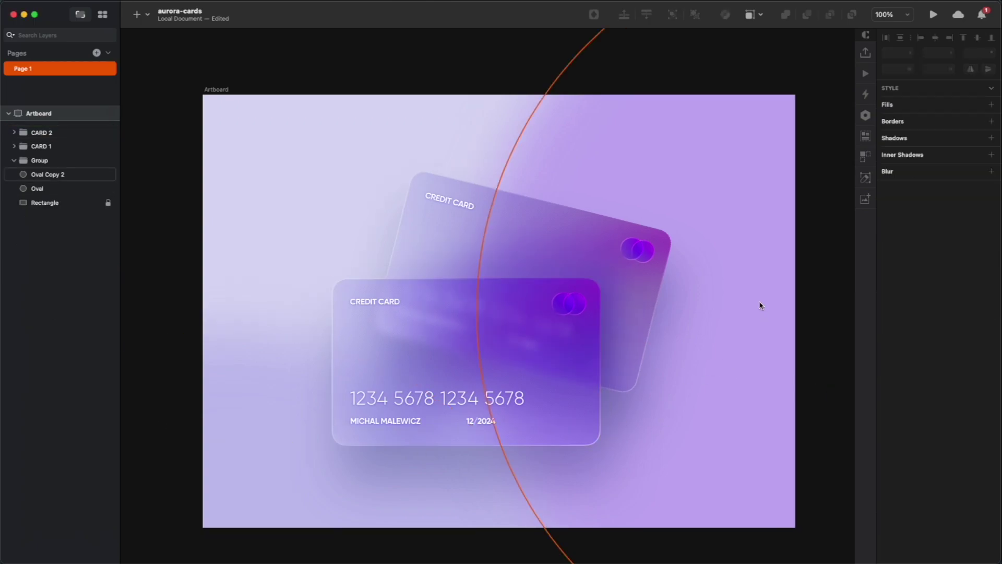
pyautogui.moveTo(760, 305); pyautogui.dragTo(334, 477)
pyautogui.press('super+d')
pyautogui.moveTo(387, 510); pyautogui.dragTo(249, 197)
pyautogui.scroll(5, 274, 104)
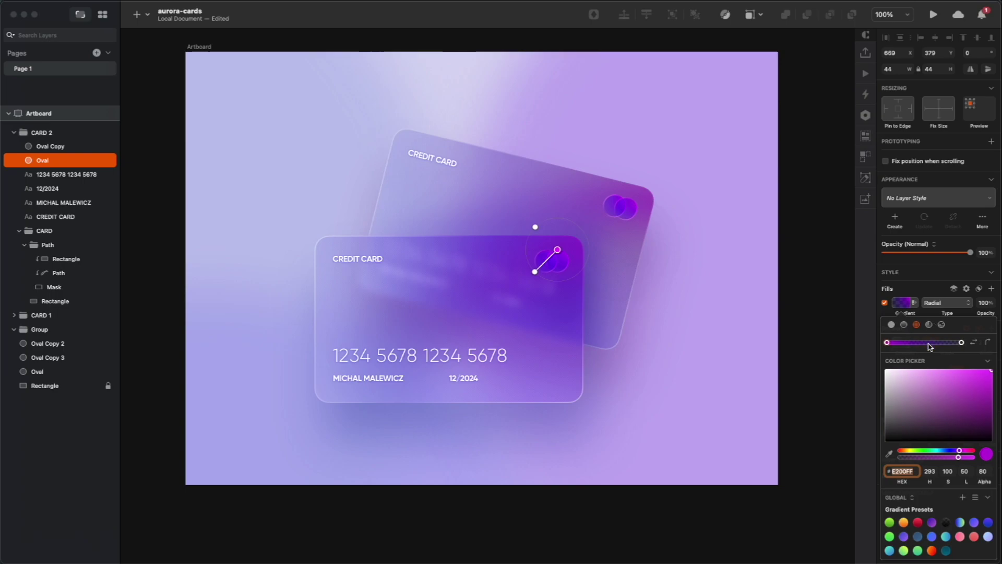
# Close the gradient editor and select the logo rings on the cards
pyautogui.click(984, 303)
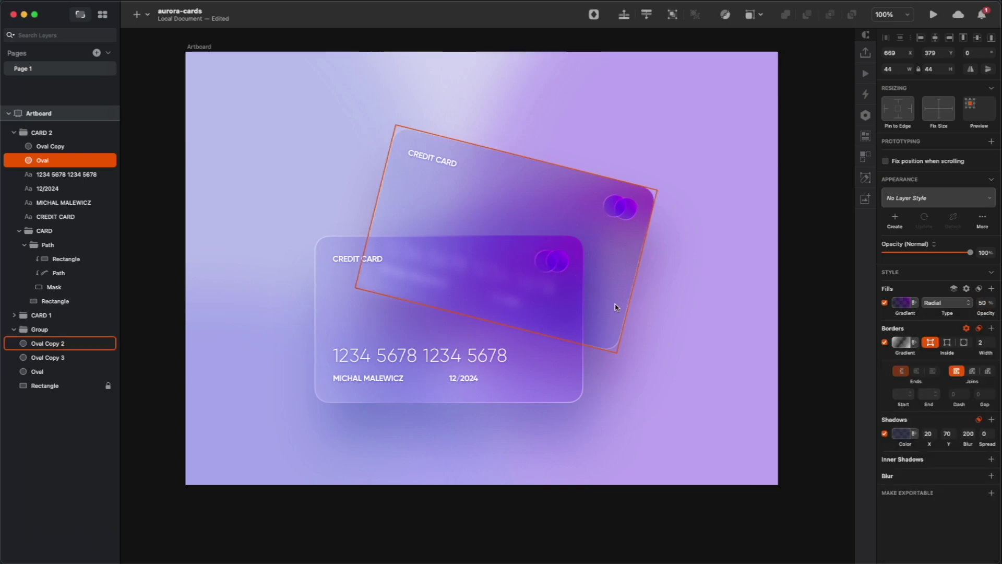
pyautogui.click(569, 271)
pyautogui.keyDown('shift'); pyautogui.click(615, 207); pyautogui.keyUp('shift')
pyautogui.keyDown('shift'); pyautogui.click(627, 209); pyautogui.keyUp('shift')
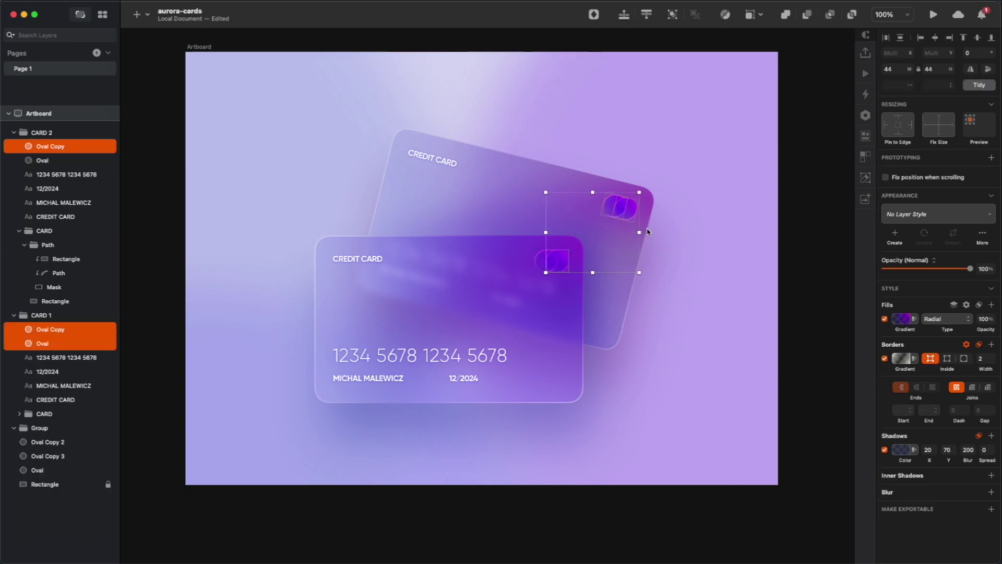
# Add a 200×200 circle eyedropped from the card, Gaussian Blur 42, hue shifted blue; lock the card rectangle
pyautogui.press('o')
pyautogui.moveTo(360, 263)
pyautogui.mouseDown()
pyautogui.moveTo(447, 320)
pyautogui.moveTo(465, 368)
pyautogui.mouseUp()
pyautogui.click(901, 303)
pyautogui.click(889, 435)
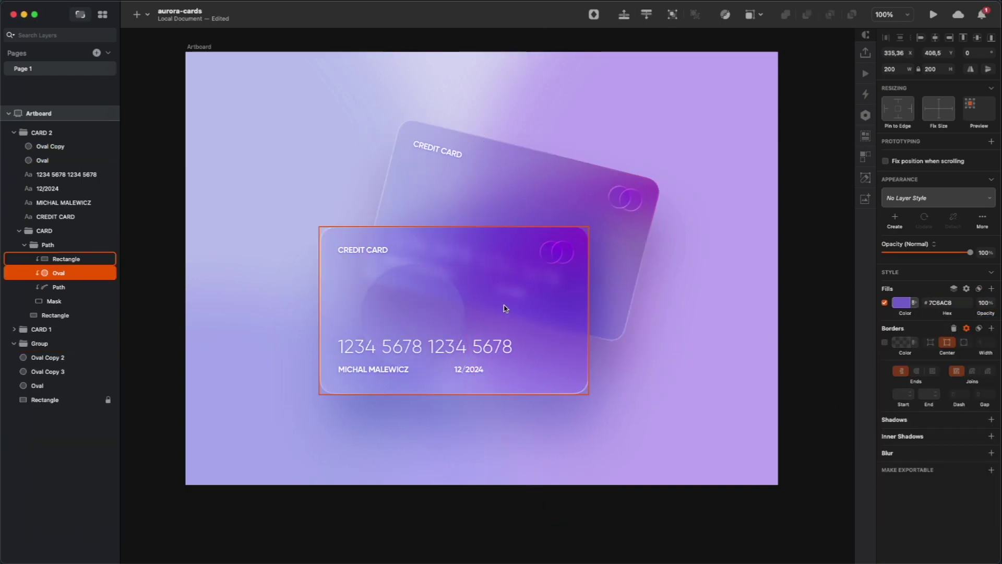
pyautogui.rightClick(61, 259)
pyautogui.click(91, 512)
pyautogui.moveTo(418, 317); pyautogui.dragTo(277, 277)
pyautogui.click(991, 453)
pyautogui.click(954, 470)
pyautogui.click(901, 302)
pyautogui.click(947, 433)
pyautogui.click(830, 383)
# Duplicate the blurred circle twice, moving a copy along the card
pyautogui.press('super+d')
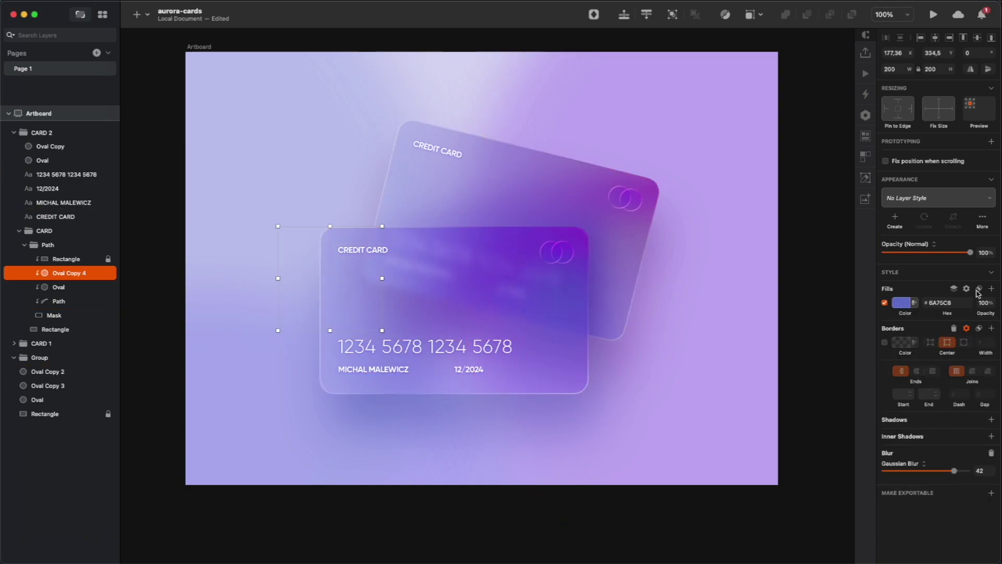
pyautogui.click(979, 290)
pyautogui.moveTo(340, 282); pyautogui.dragTo(387, 208)
pyautogui.press('super+d')
pyautogui.click(789, 367)
# Draw a curved vector path, Path 2, across the front card
pyautogui.click(376, 346)
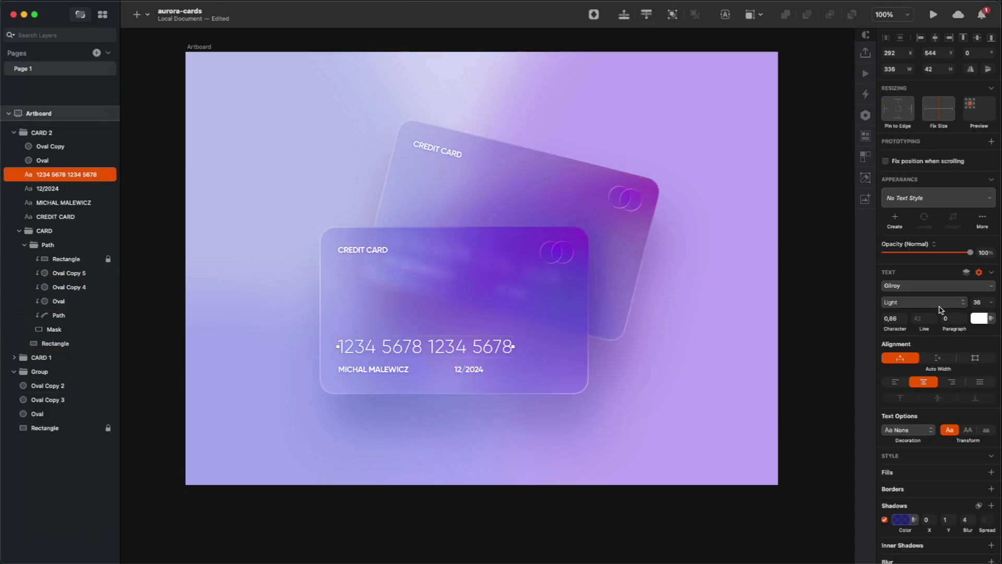
pyautogui.scroll(3, 397, 313)
pyautogui.press('v')
pyautogui.click(350, 279)
pyautogui.moveTo(463, 455); pyautogui.dragTo(463, 460)
pyautogui.moveTo(350, 280); pyautogui.dragTo(379, 273)
pyautogui.moveTo(524, 457); pyautogui.dragTo(550, 454)
# Give Path 2 a white fill and a Gaussian blur of 43
pyautogui.click(902, 239)
pyautogui.click(972, 211)
pyautogui.click(884, 201)
pyautogui.click(905, 200)
pyautogui.press('Escape')
pyautogui.press('Escape')
pyautogui.click(991, 452)
pyautogui.press('Escape')
# Set the front card's number text in the Gilroy-Medium typeface
pyautogui.click(458, 381)
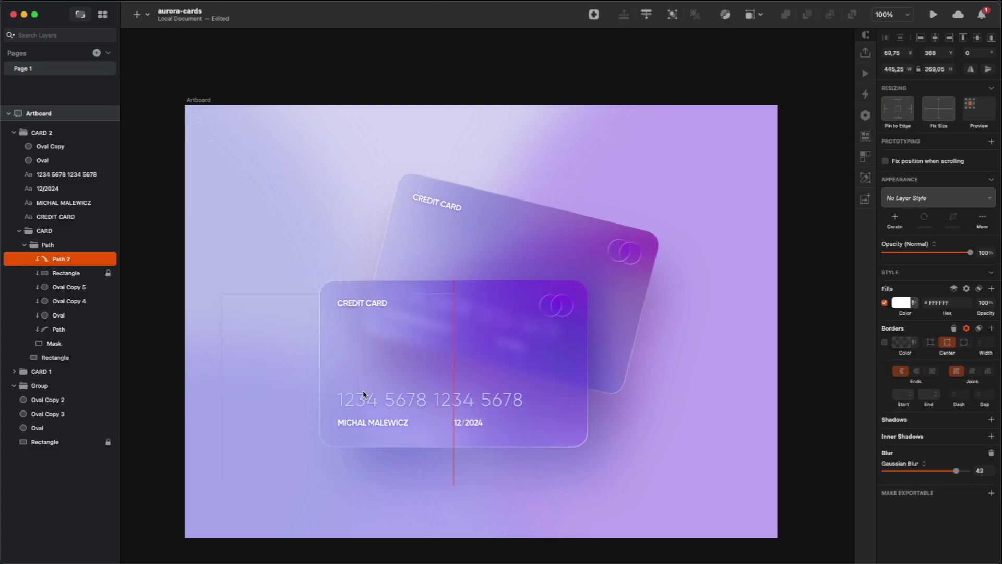
pyautogui.click(800, 420)
pyautogui.scroll(5, 527, 390)
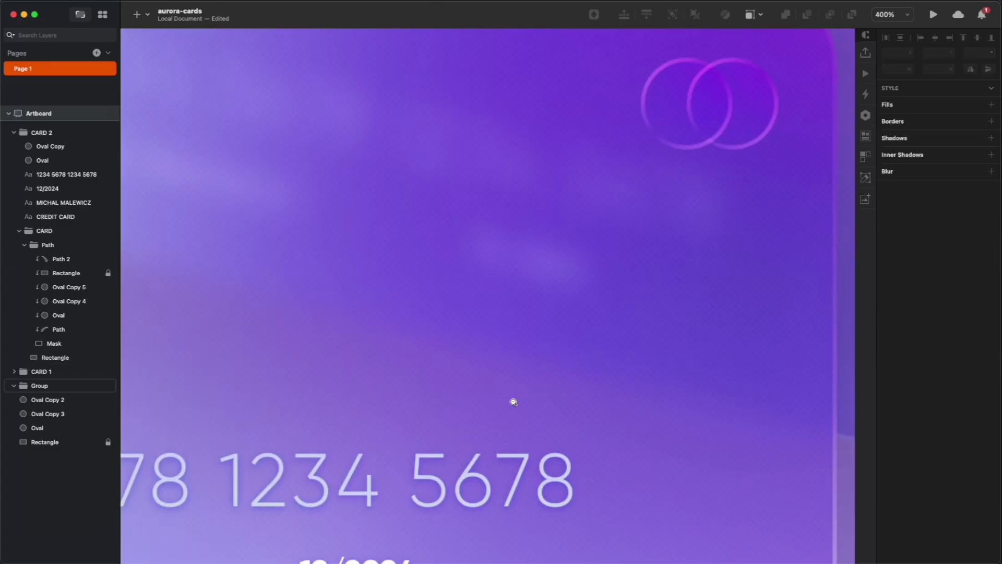
pyautogui.scroll(-3, 787, 446)
pyautogui.click(788, 445)
pyautogui.scroll(-2, 787, 445)
pyautogui.click(139, 416)
pyautogui.click(485, 432)
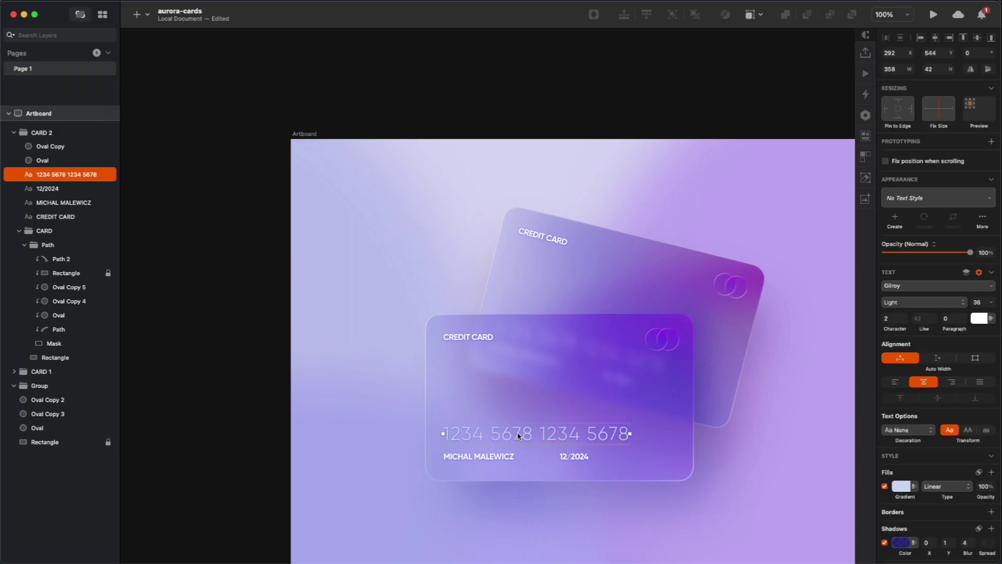
pyautogui.click(933, 289)
pyautogui.click(939, 413)
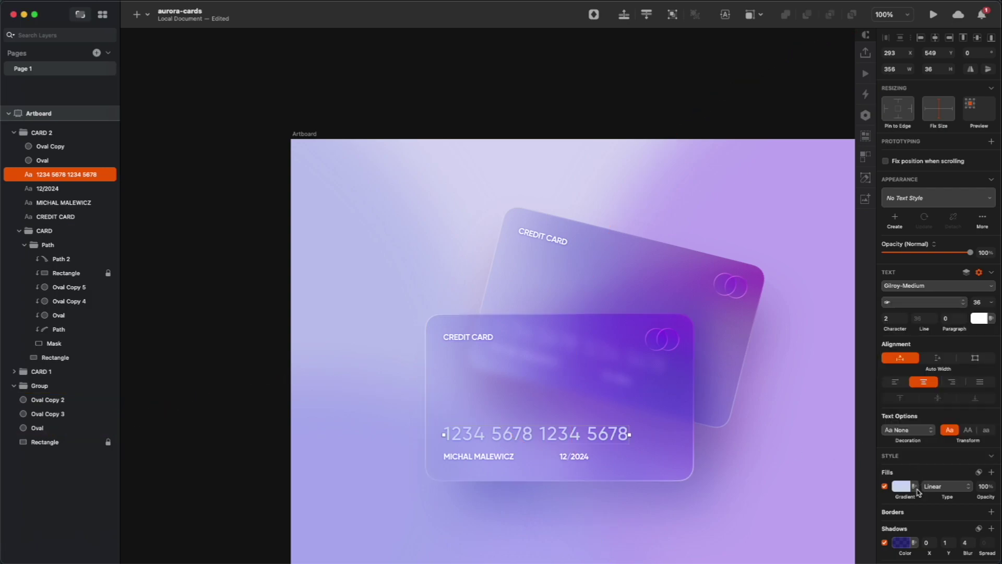
# Change the back card's CREDIT CARD label to DEBIT CARD
pyautogui.doubleClick(541, 235)
pyautogui.write('DEBIT CARD')
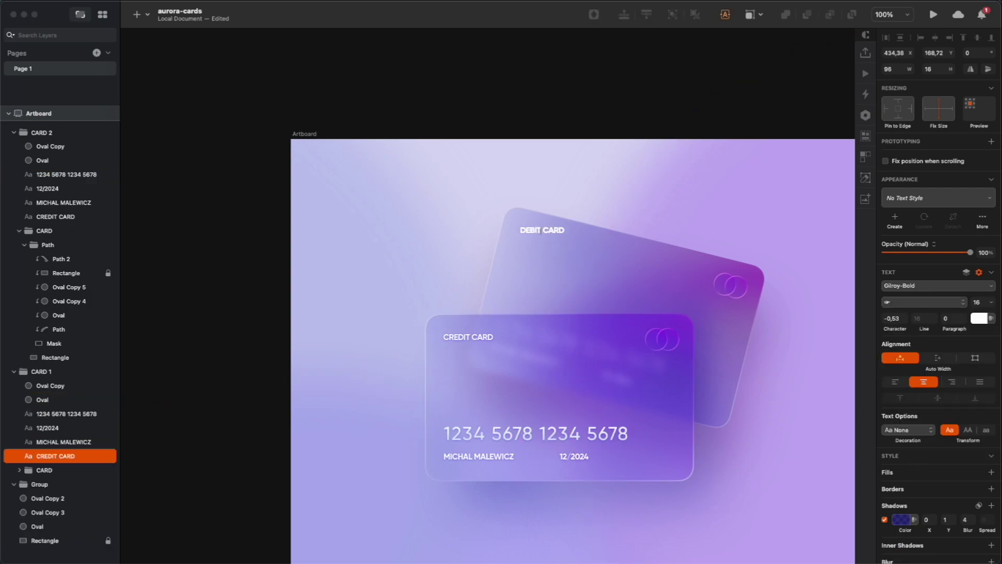
pyautogui.press('Escape')
pyautogui.click(691, 94)
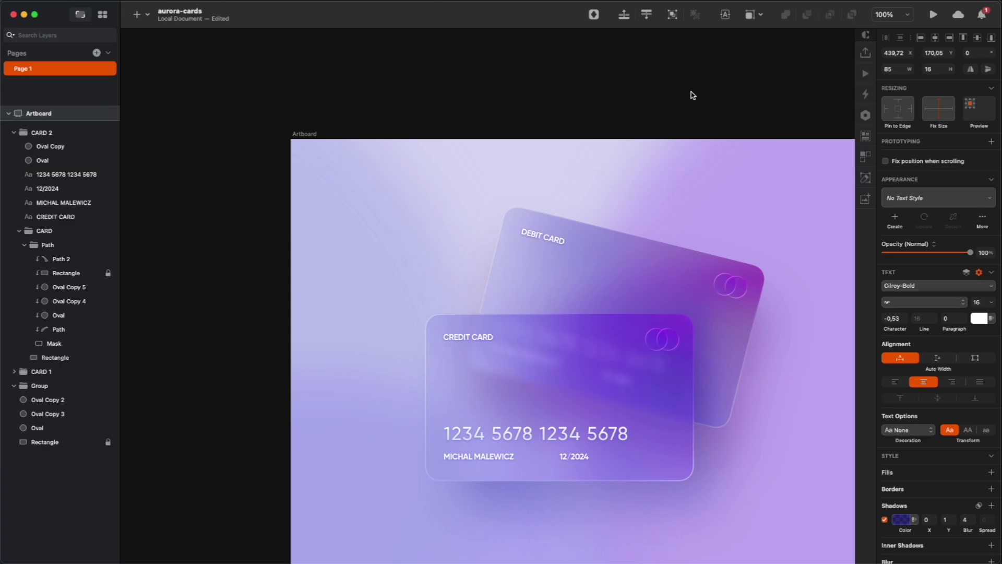
# Draw a small grey square beside the label and check the logo rings up close
pyautogui.hscroll(3, 522, 261)
pyautogui.scroll(-1, 522, 261)
pyautogui.press('r')
pyautogui.moveTo(351, 318)
pyautogui.mouseDown()
pyautogui.moveTo(368, 334)
pyautogui.moveTo(620, 331)
pyautogui.mouseUp()
pyautogui.press('super+equal')
pyautogui.press('super+equal')
pyautogui.keyDown('super'); pyautogui.click(600, 338); pyautogui.keyUp('super')
pyautogui.keyDown('shift'); pyautogui.keyDown('super'); pyautogui.click(587, 339); pyautogui.keyUp('super'); pyautogui.keyUp('shift')
pyautogui.press('super+minus')
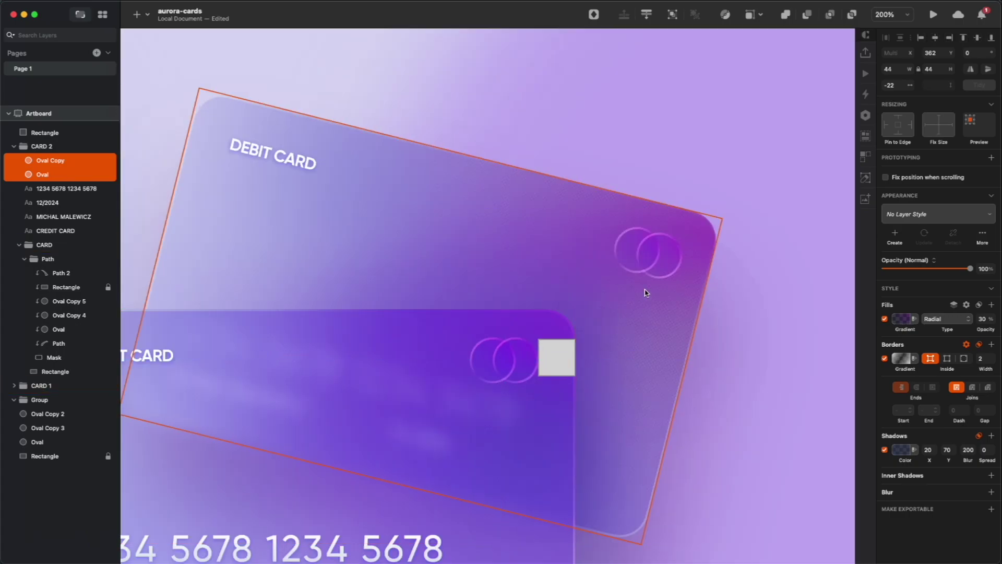
# Select the debit card's logo rings, then move and delete the temporary grey square
pyautogui.keyDown('super'); pyautogui.click(649, 258); pyautogui.keyUp('super')
pyautogui.keyDown('shift'); pyautogui.keyDown('super'); pyautogui.click(629, 264); pyautogui.keyUp('super'); pyautogui.keyUp('shift')
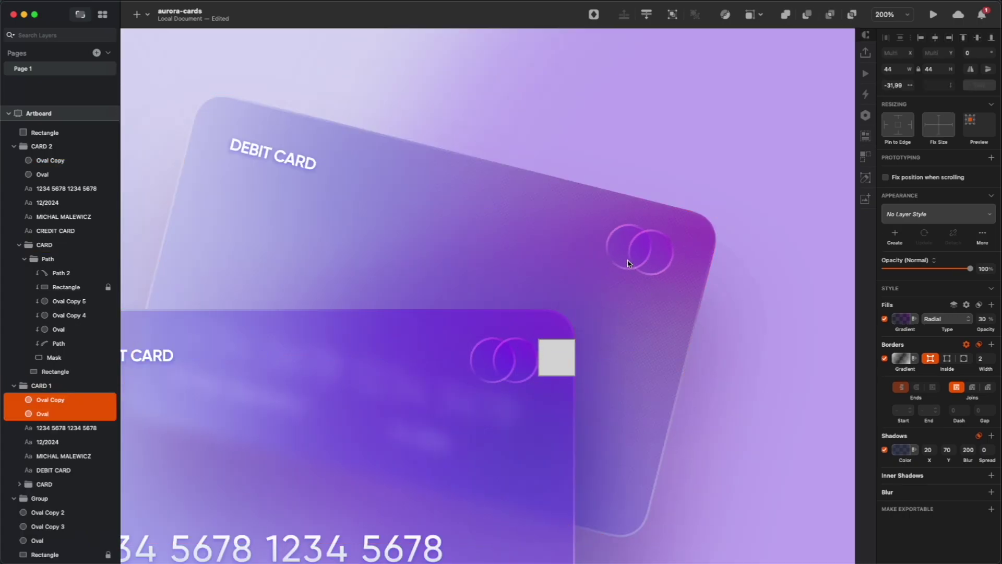
pyautogui.press('super+minus')
pyautogui.moveTo(562, 351); pyautogui.dragTo(347, 441)
pyautogui.press('super+equal')
pyautogui.press('Delete')
pyautogui.press('super+minus')
# Darken the debit card's inner glow rectangle fill to deep navy #19166B
pyautogui.keyDown('super'); pyautogui.click(606, 366); pyautogui.keyUp('super')
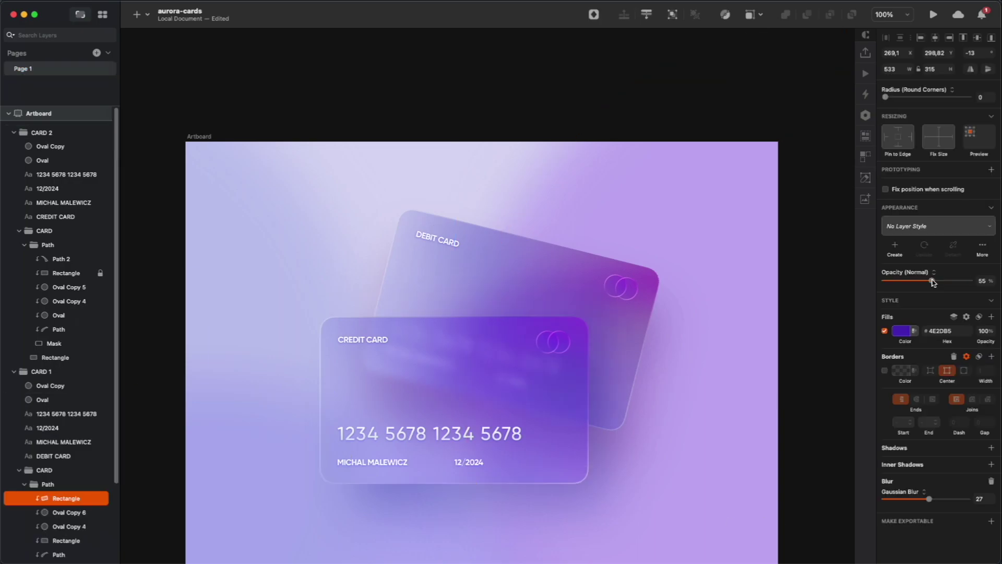
pyautogui.click(905, 330)
pyautogui.moveTo(948, 460); pyautogui.dragTo(947, 462)
pyautogui.click(970, 419)
pyautogui.click(675, 348)
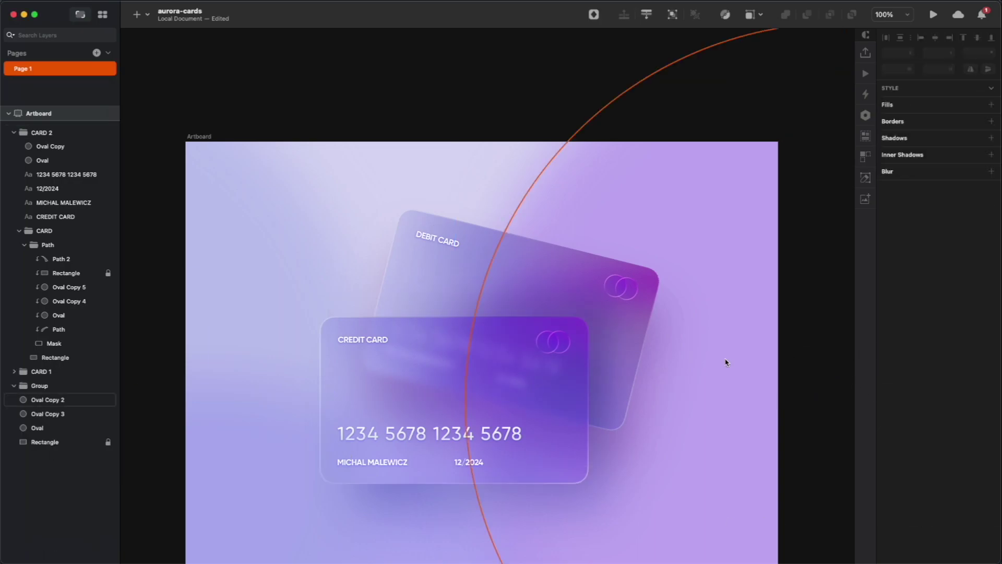
pyautogui.keyDown('super'); pyautogui.click(595, 321); pyautogui.keyUp('super')
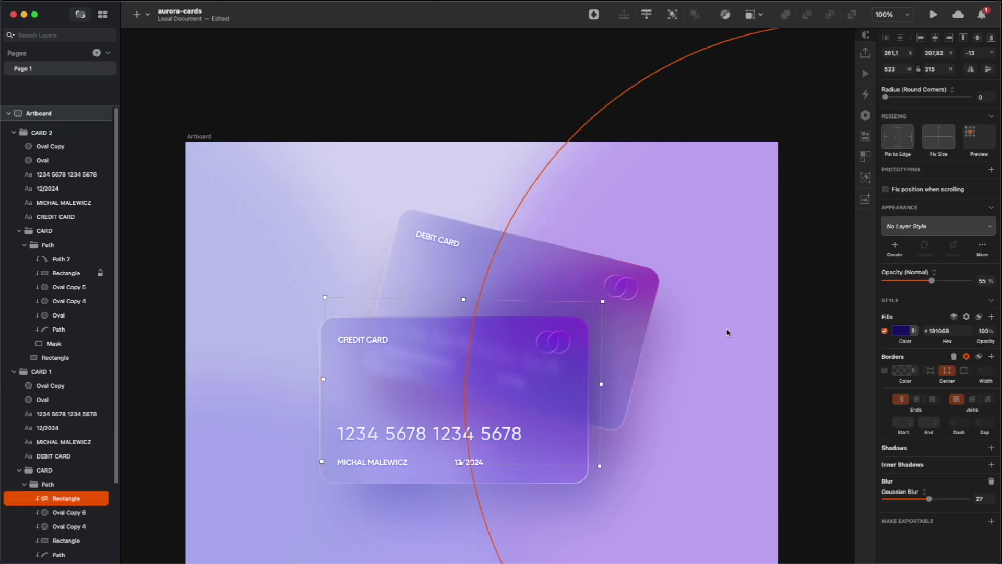
pyautogui.click(788, 359)
# Change the debit card logo ring's gradient colour to 3200FF
pyautogui.keyDown('super'); pyautogui.click(633, 301); pyautogui.keyUp('super')
pyautogui.click(905, 303)
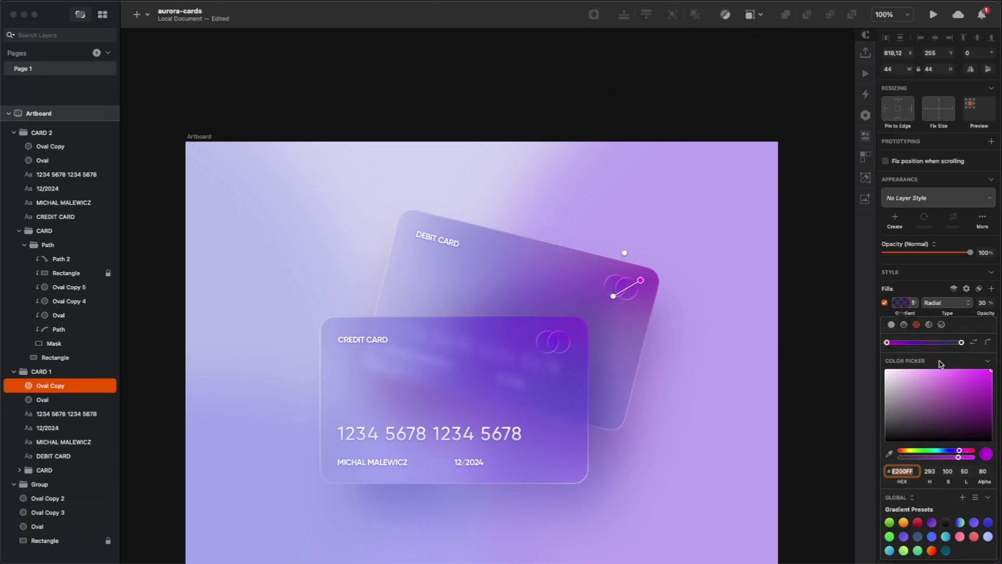
pyautogui.click(794, 352)
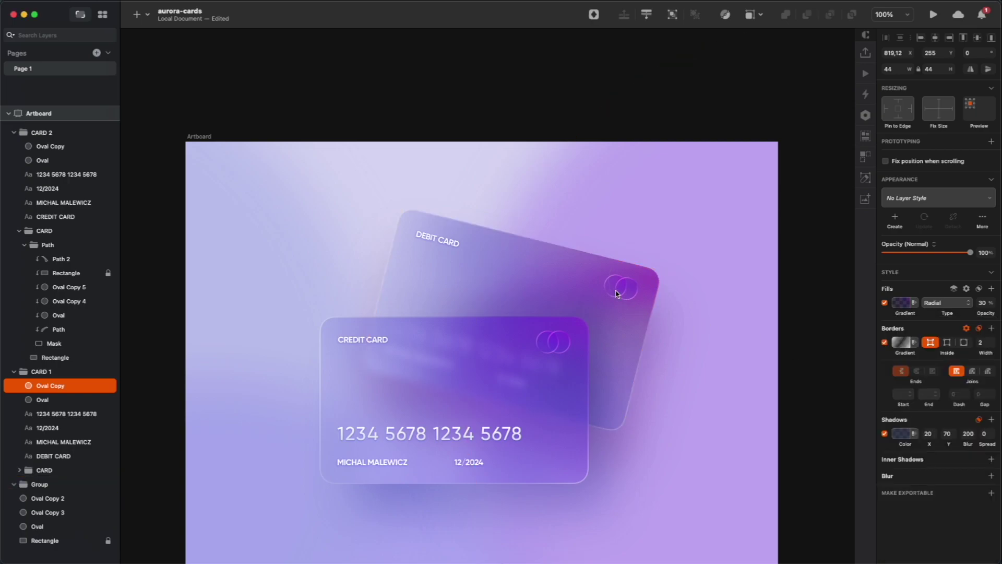
pyautogui.press('Tab')
pyautogui.click(901, 304)
pyautogui.write('3200FF')
pyautogui.press('Return')
pyautogui.click(799, 345)
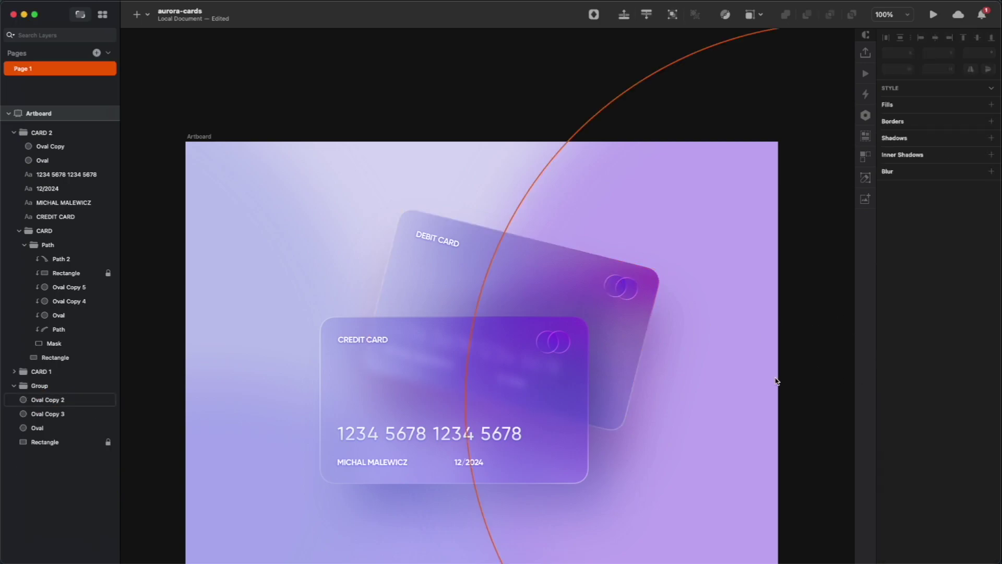
pyautogui.scroll(-3, 806, 410)
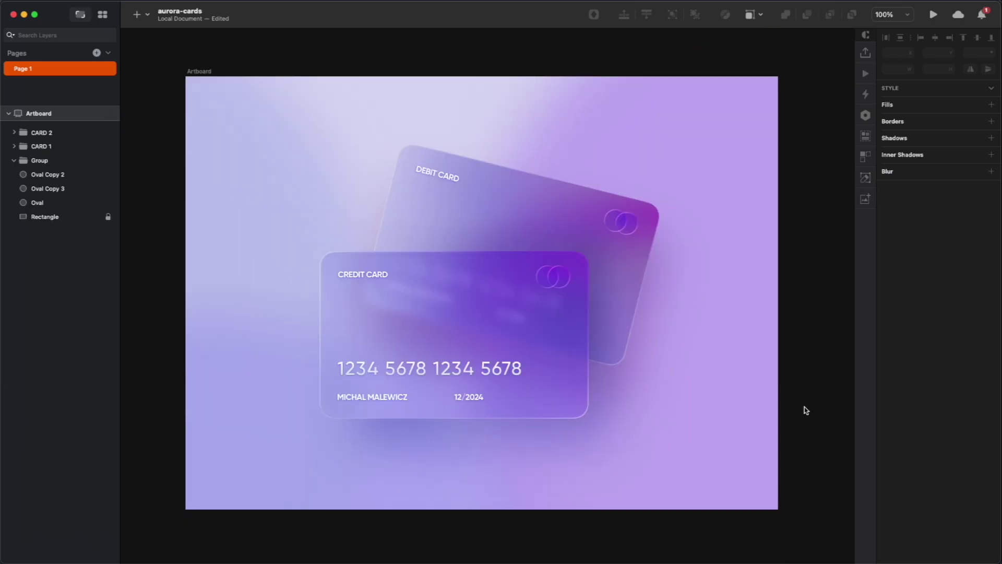